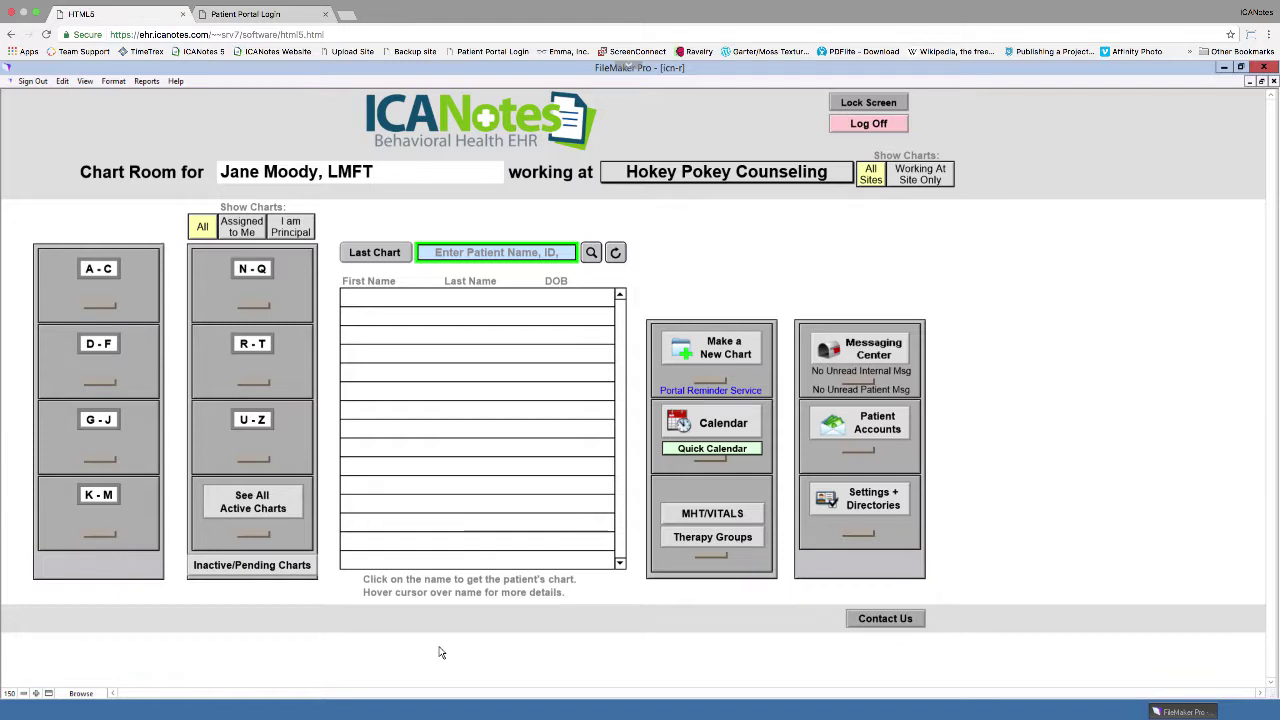
Step: Search the Chart Room for 'doe' and open that patient's chart face
{"action": "left_click", "coordinate": [497, 252]}
{"action": "type", "text": "doe"}
{"action": "key", "text": "Return"}
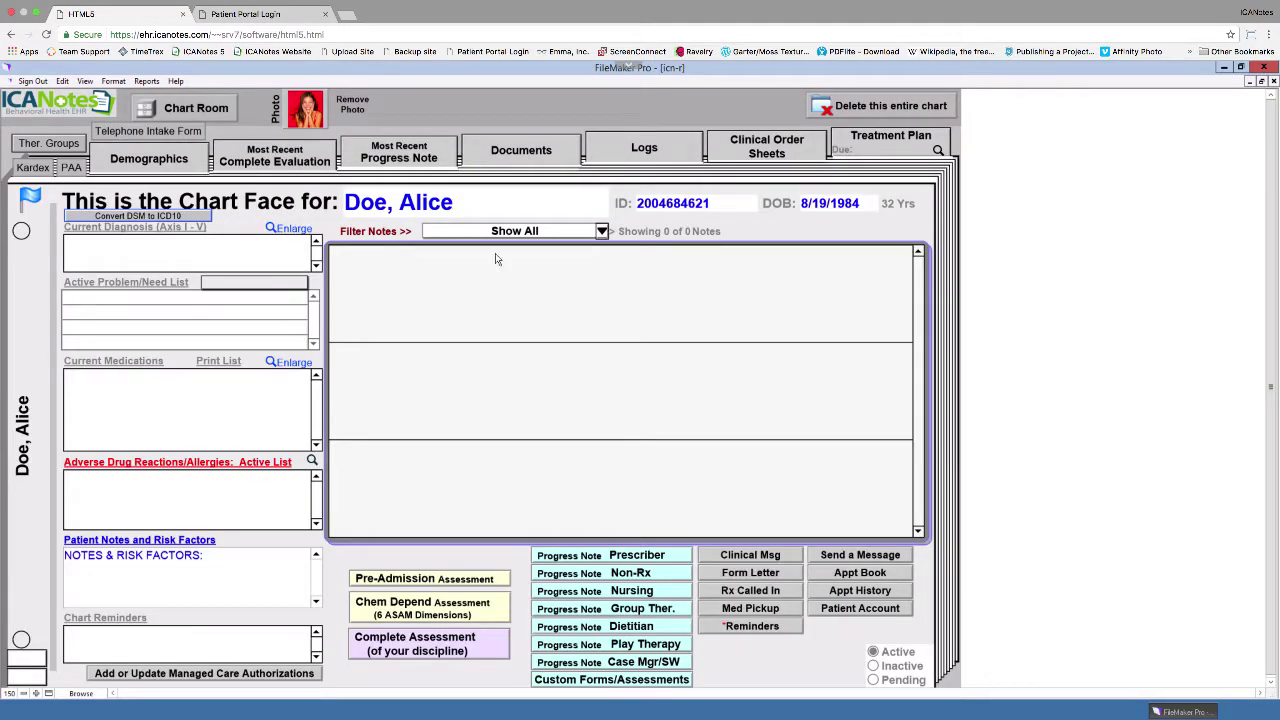
Step: Enter the patient's cell phone number in Demographics and set appointment reminders to Text Message
{"action": "left_click", "coordinate": [145, 160]}
{"action": "type", "text": "(717)250-"}
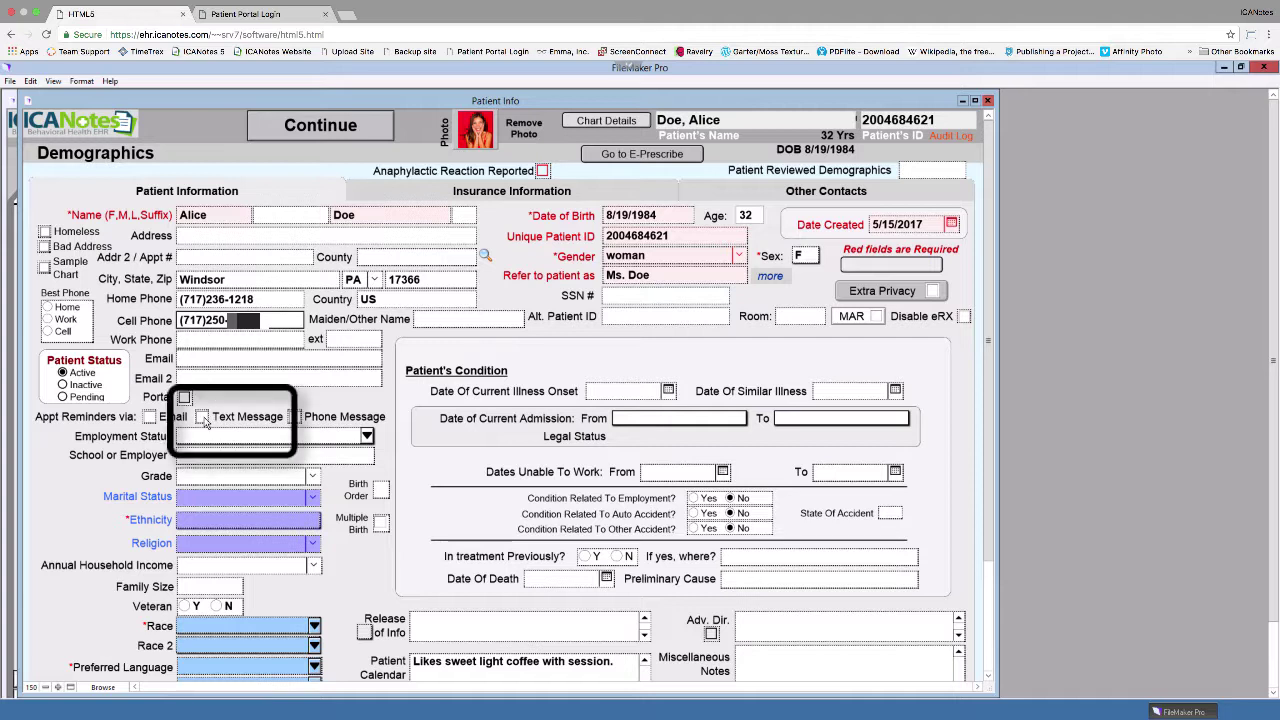
{"action": "left_click", "coordinate": [203, 417]}
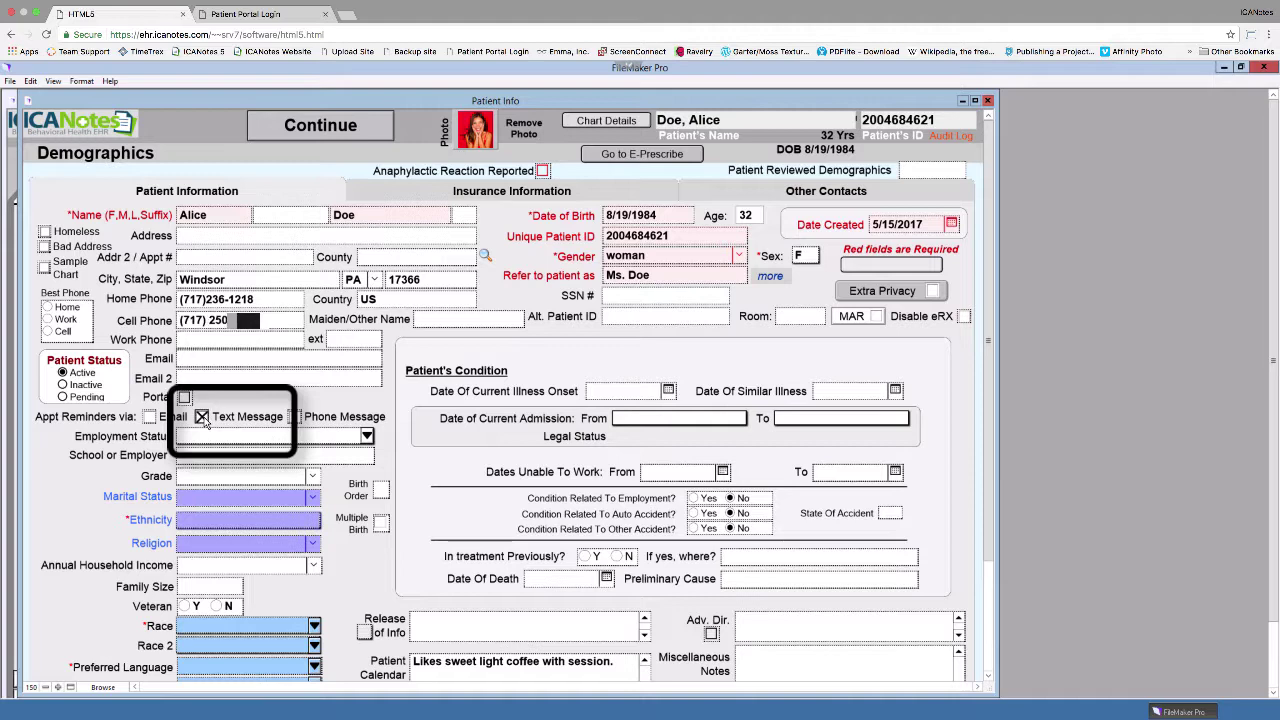
{"action": "left_click", "coordinate": [324, 128]}
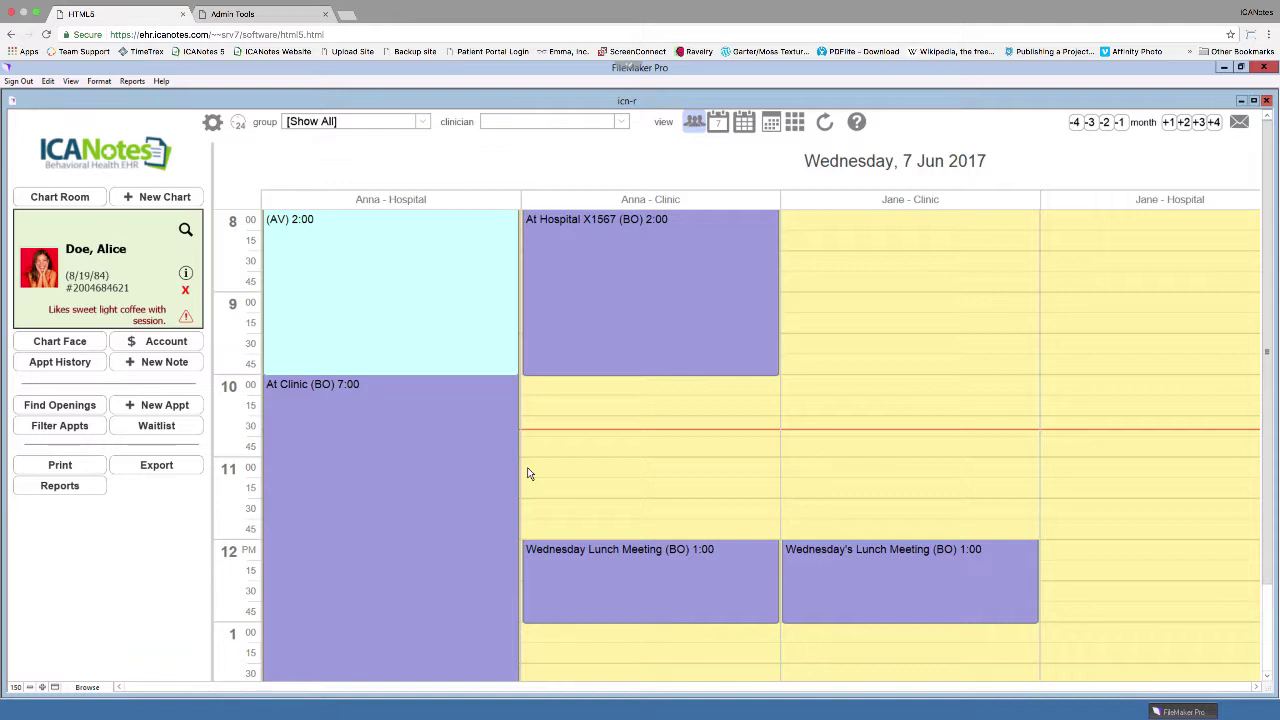
Step: Book a 4:00 pm Progress Note appointment with the clinician at the practice location
{"action": "left_click", "coordinate": [136, 406]}
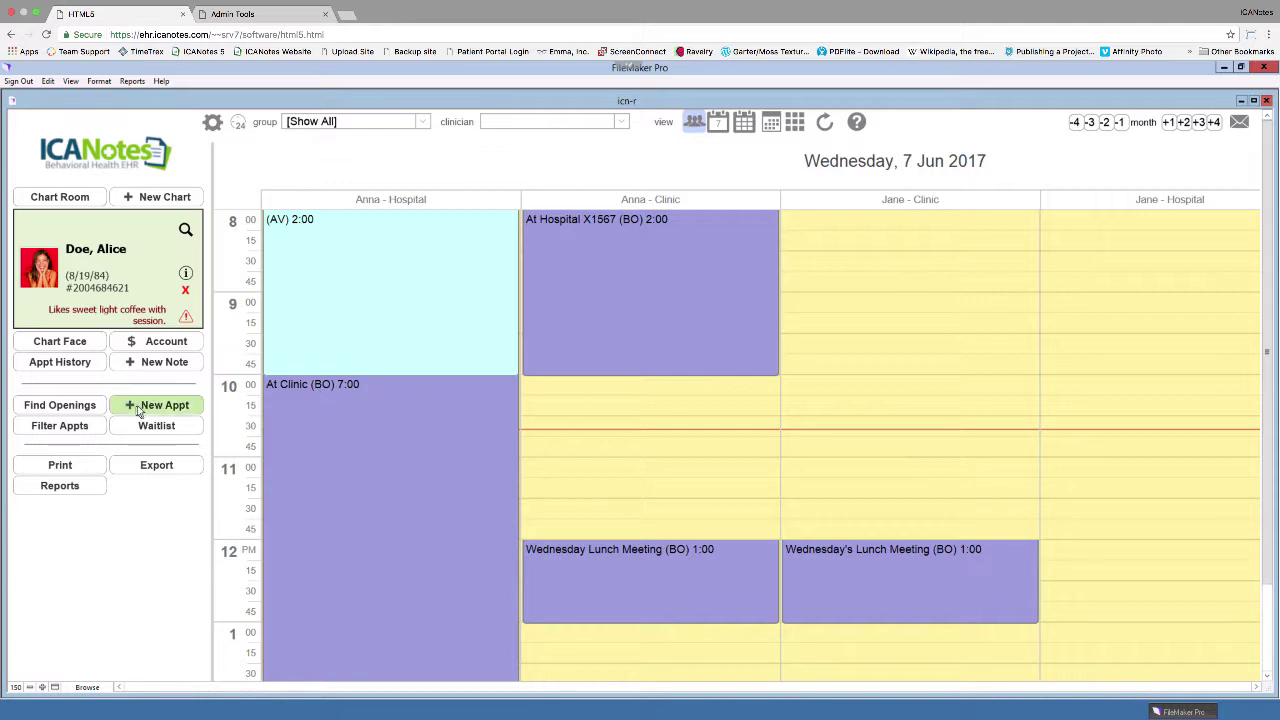
{"action": "left_click", "coordinate": [628, 341]}
{"action": "scroll", "coordinate": [622, 530], "scroll_direction": "down", "scroll_amount": 10}
{"action": "left_click", "coordinate": [620, 520]}
{"action": "left_click", "coordinate": [737, 369]}
{"action": "left_click", "coordinate": [630, 443]}
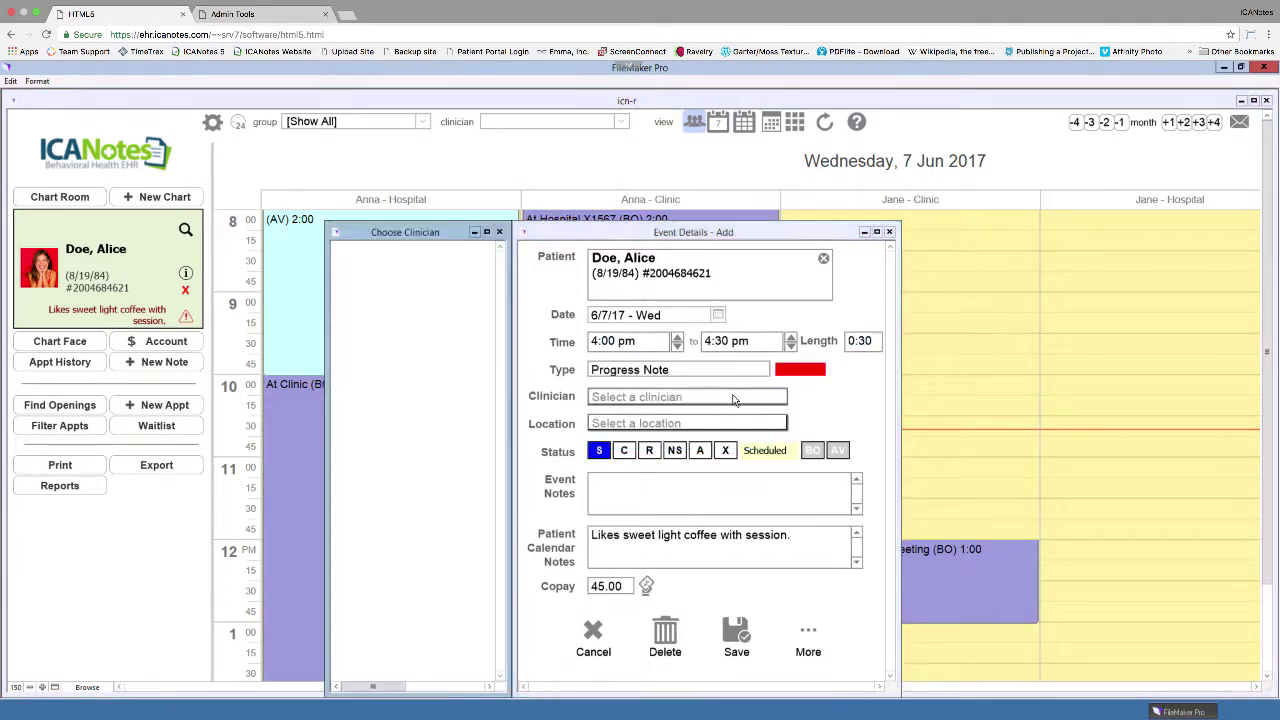
{"action": "left_click", "coordinate": [706, 423]}
{"action": "left_click", "coordinate": [690, 442]}
{"action": "left_click", "coordinate": [736, 636]}
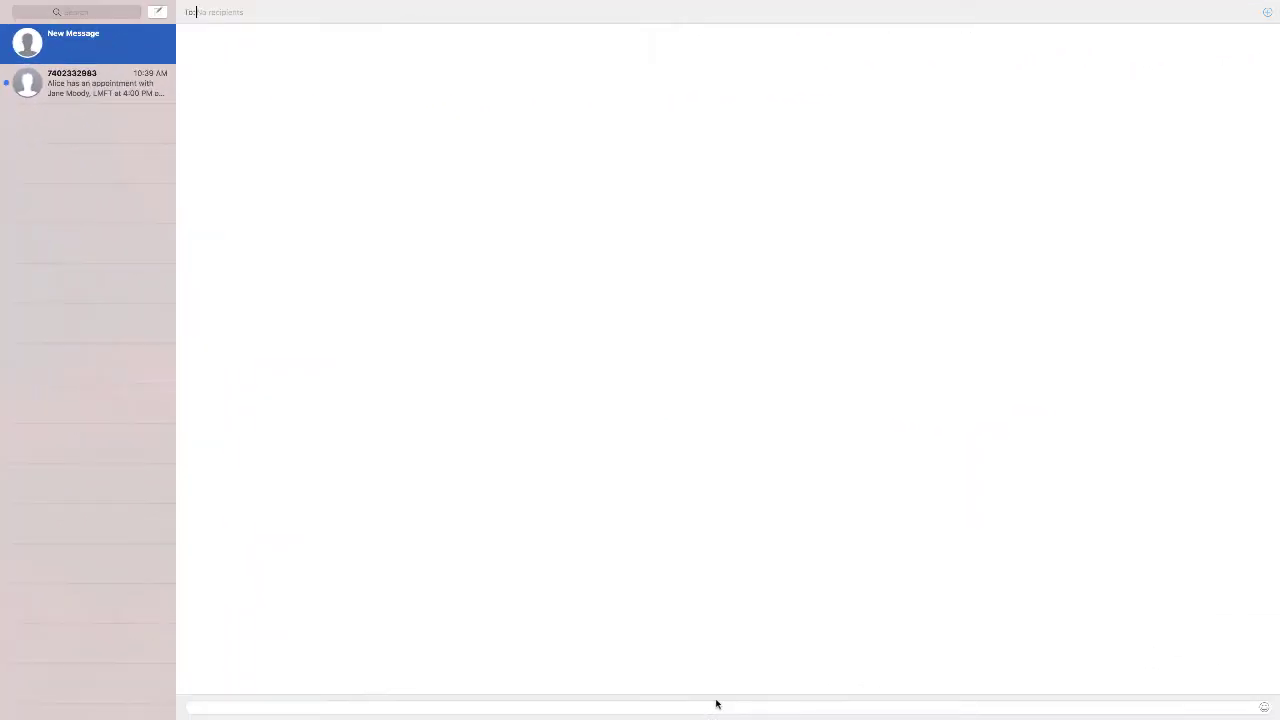
Step: Reply 'YES' in the appointment reminder conversation in Messages
{"action": "left_click", "coordinate": [78, 86]}
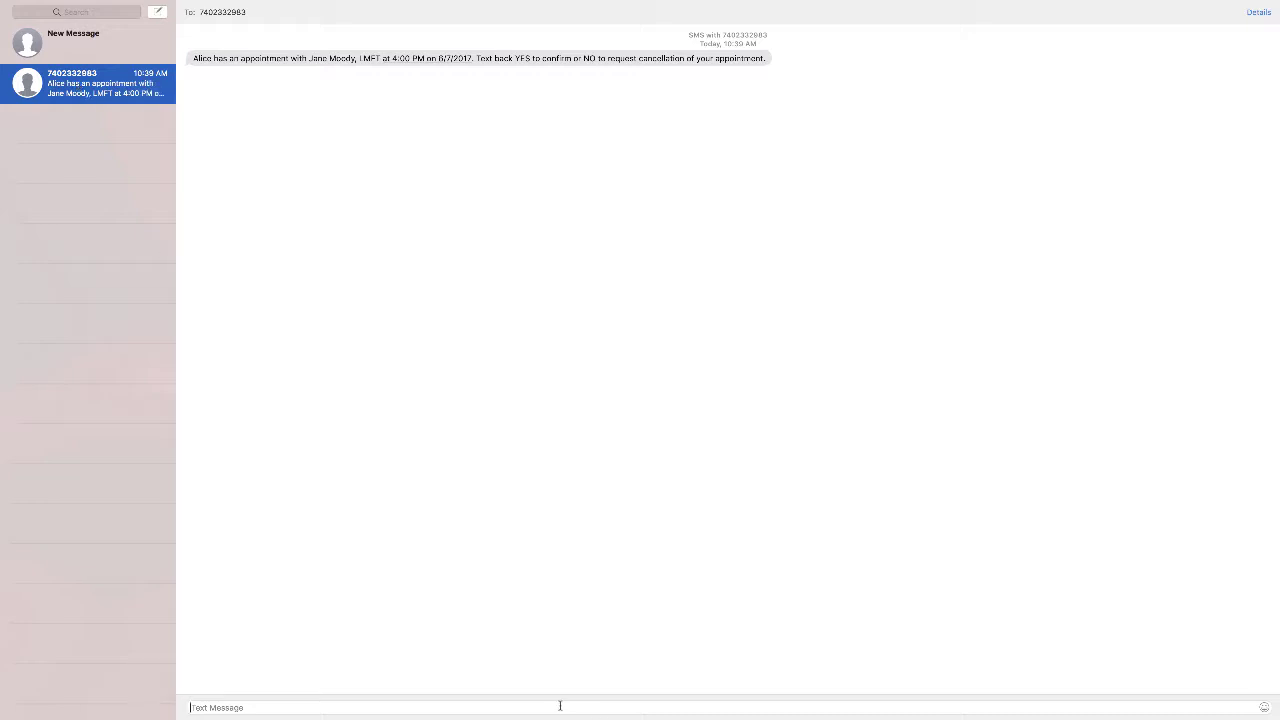
{"action": "type", "text": "YES"}
{"action": "key", "text": "Return"}
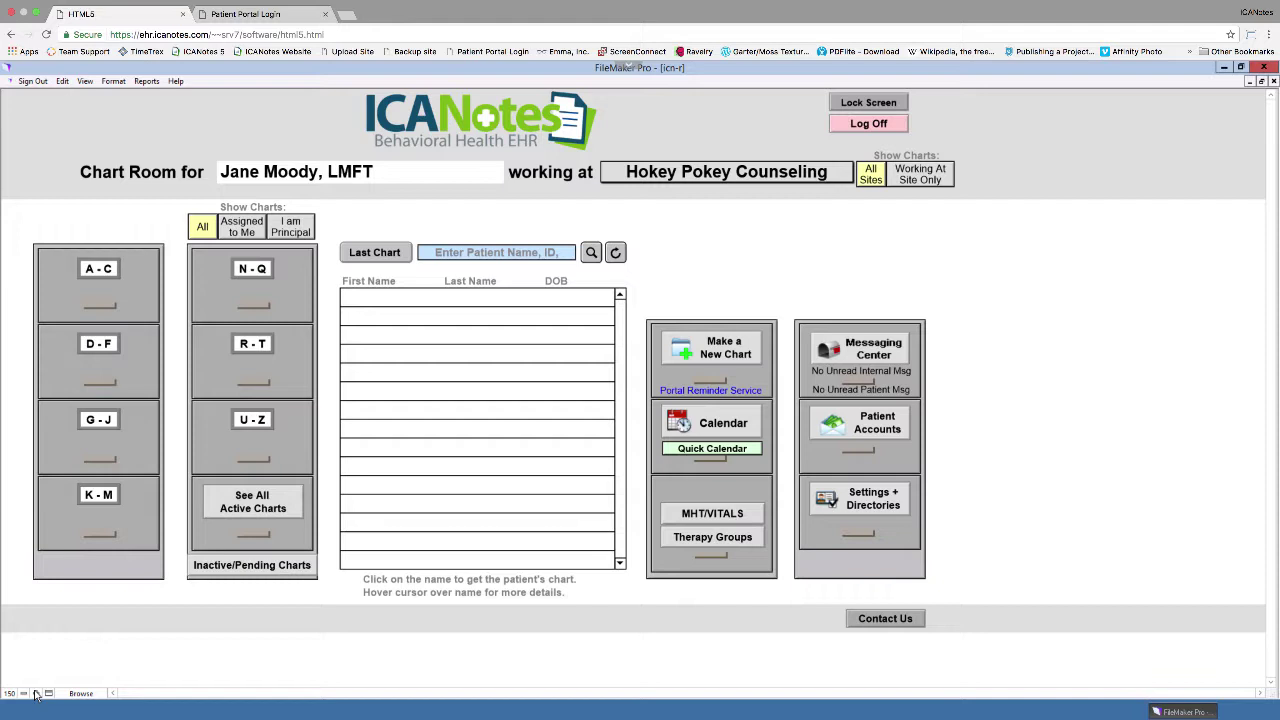
Step: Enter the Security Center from Settings + Directories using the account password
{"action": "left_click", "coordinate": [855, 521]}
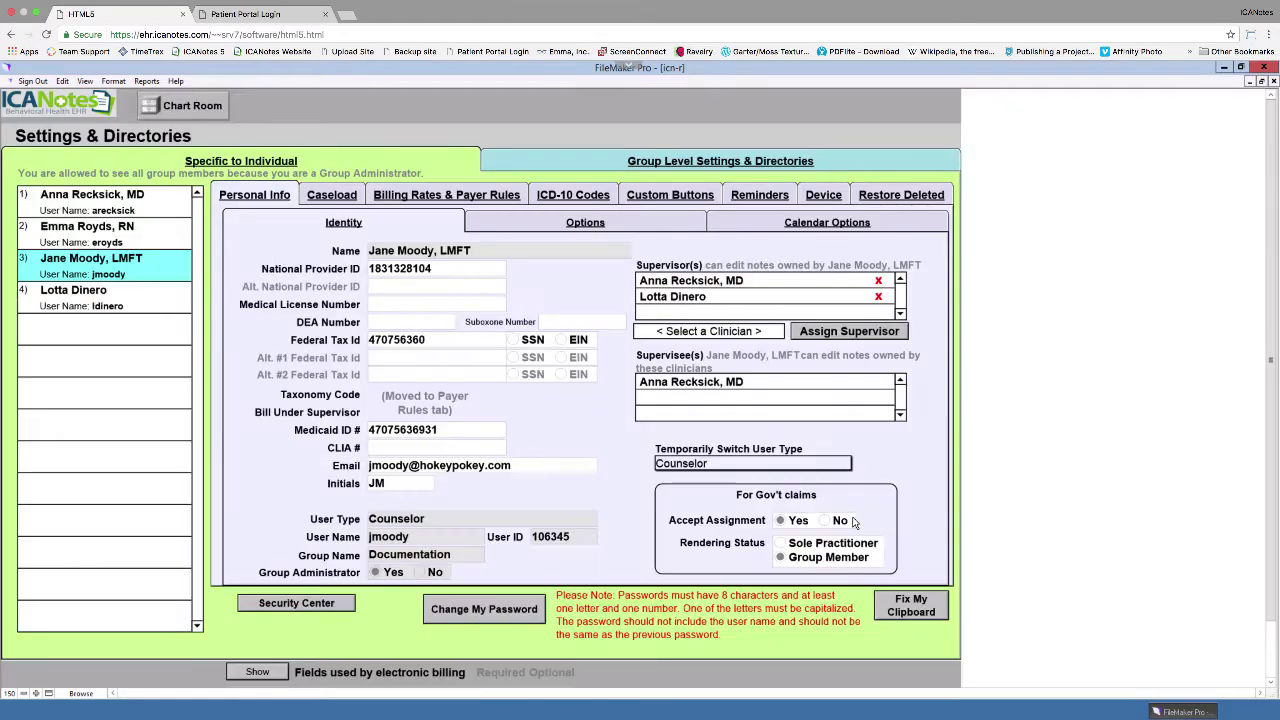
{"action": "left_click", "coordinate": [290, 617]}
{"action": "type", "text": "********"}
{"action": "key", "text": "Return"}
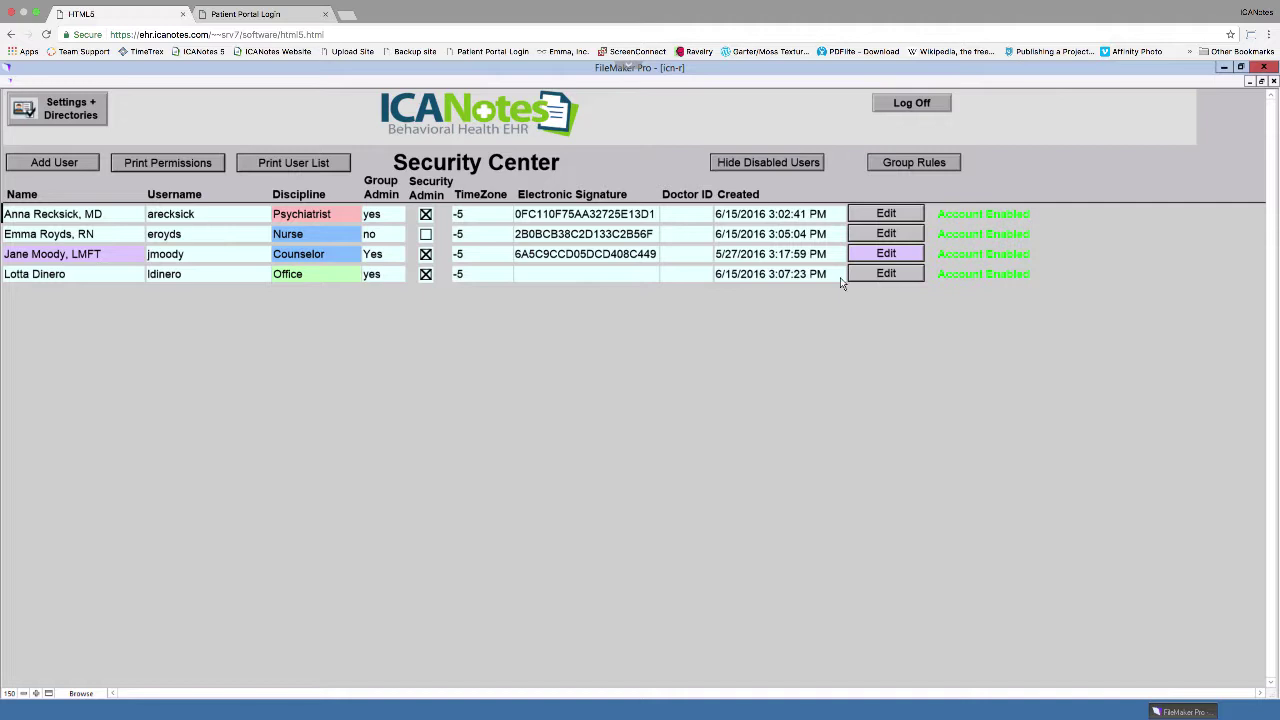
Step: Give the counselor's account Patient Portal Admin rights, save, and return to the Chart Room
{"action": "left_click", "coordinate": [886, 254]}
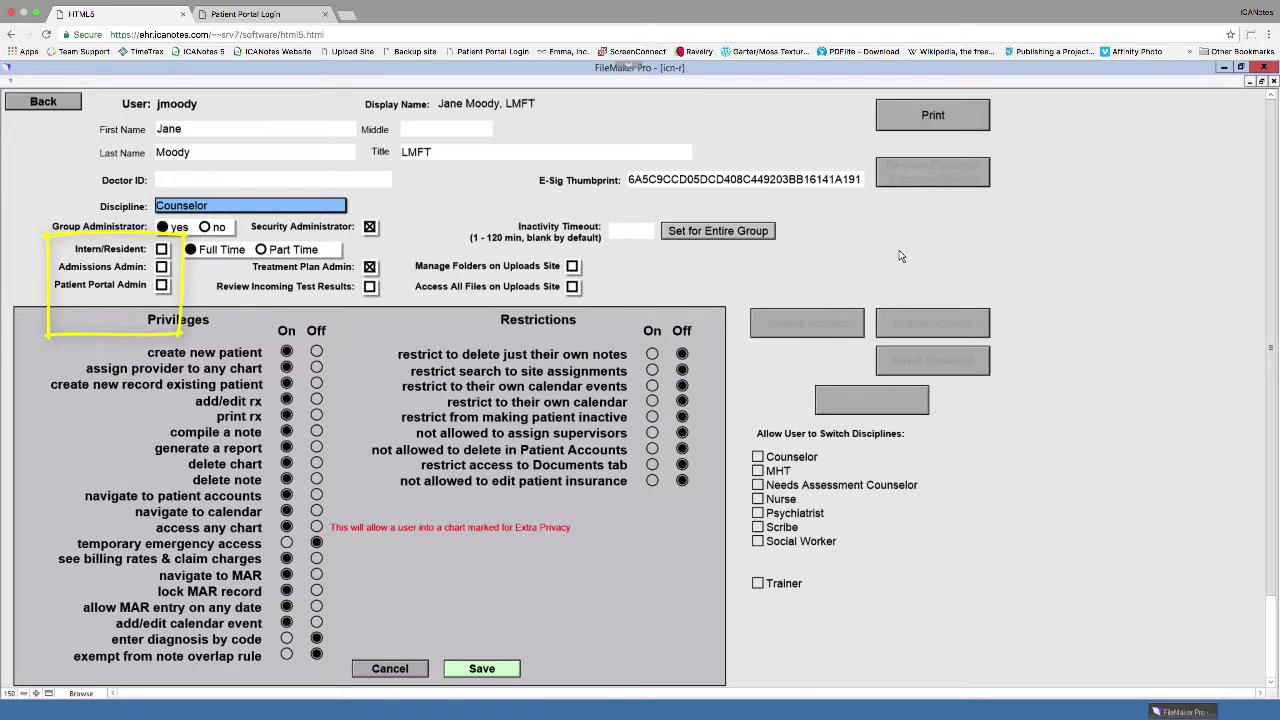
{"action": "left_click", "coordinate": [161, 286]}
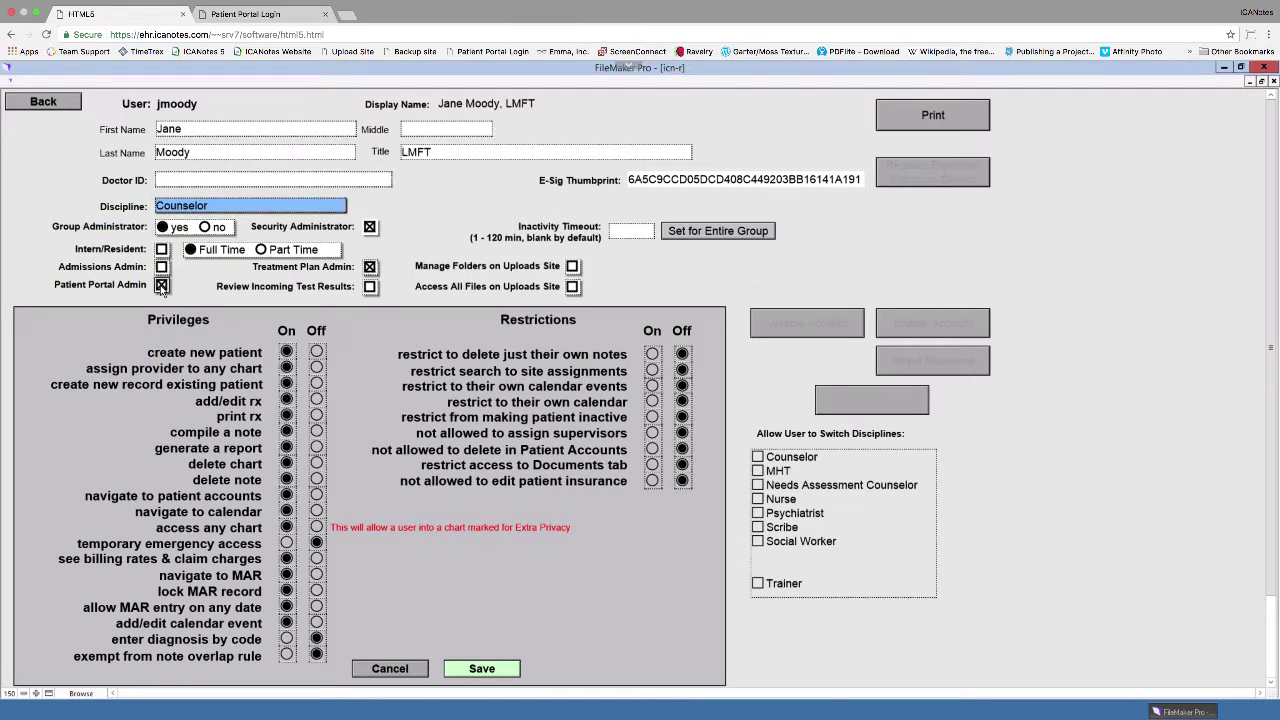
{"action": "left_click", "coordinate": [482, 669]}
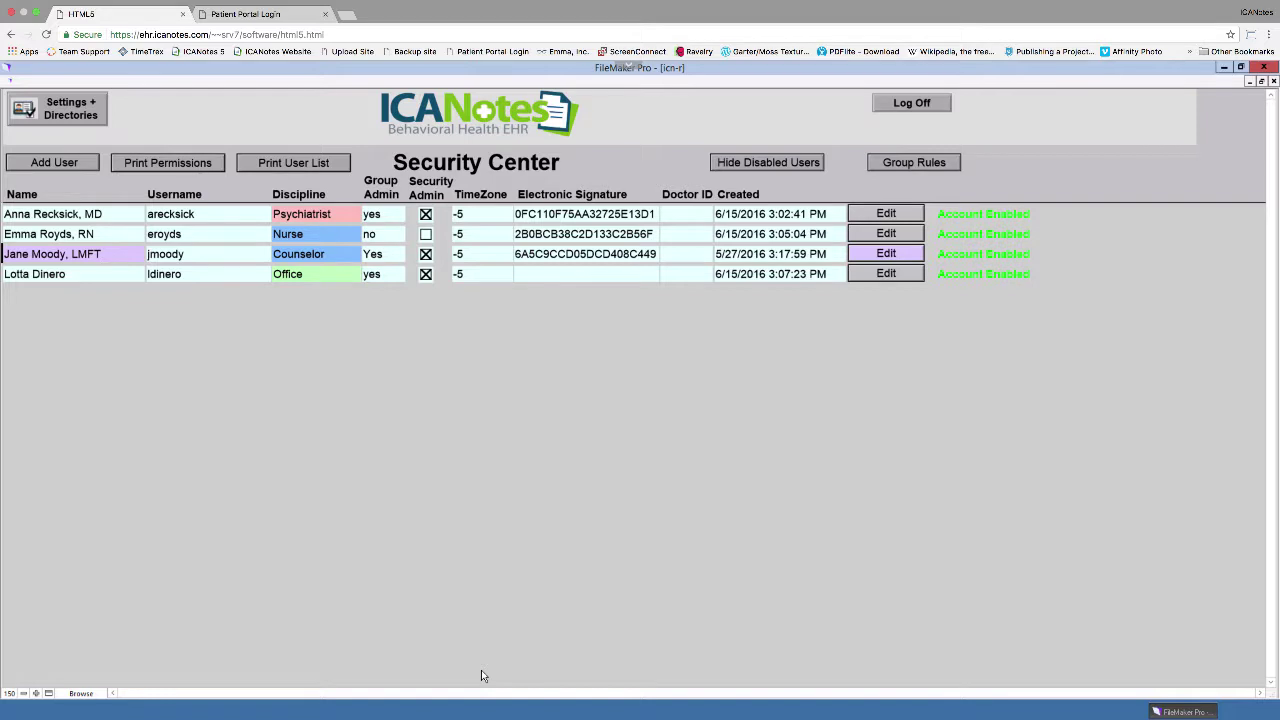
{"action": "left_click", "coordinate": [62, 108]}
{"action": "left_click", "coordinate": [184, 116]}
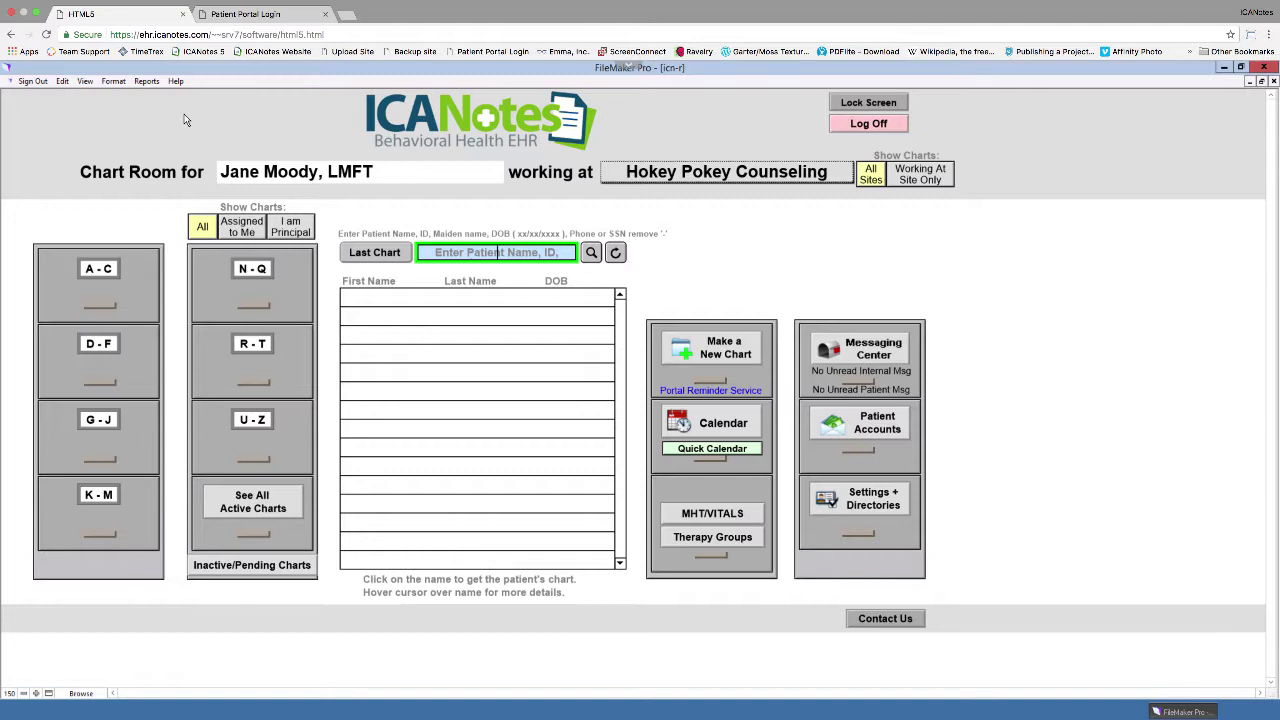
Step: Log in on the Patient Portal Login tab with the counselor's user name and password
{"action": "left_click", "coordinate": [268, 14]}
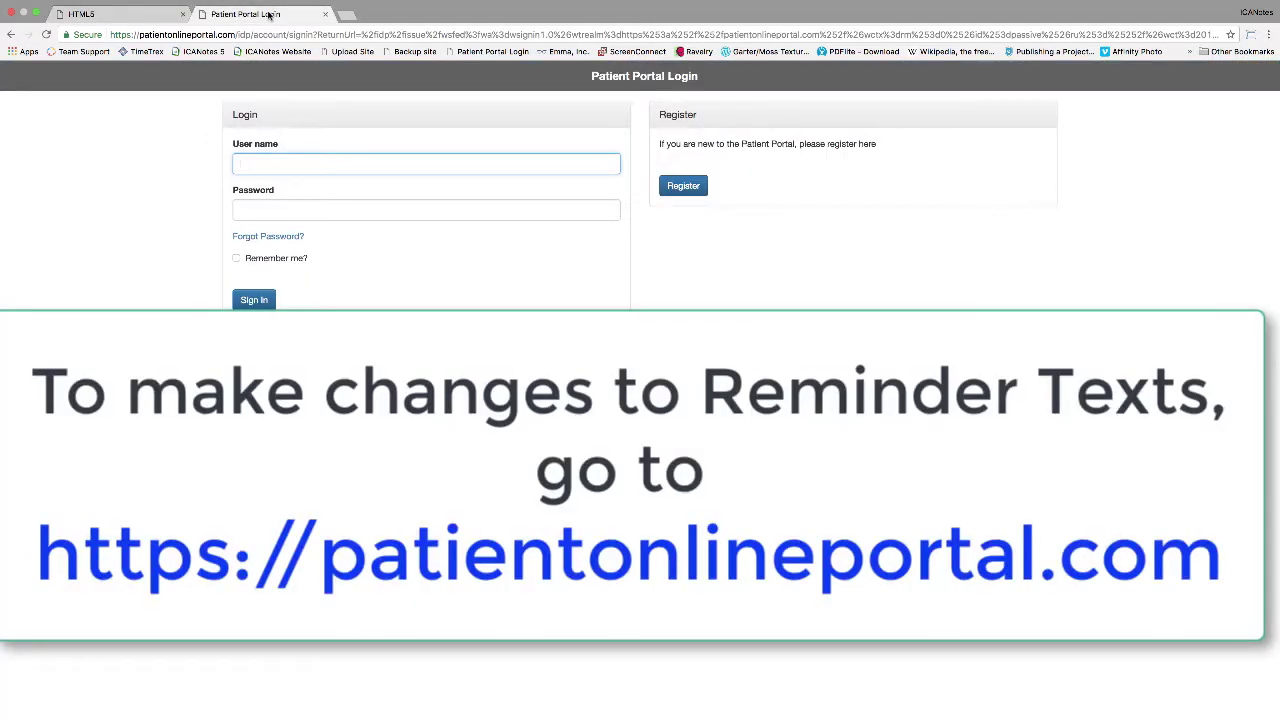
{"action": "key", "text": "Tab"}
{"action": "type", "text": "•••••••••"}
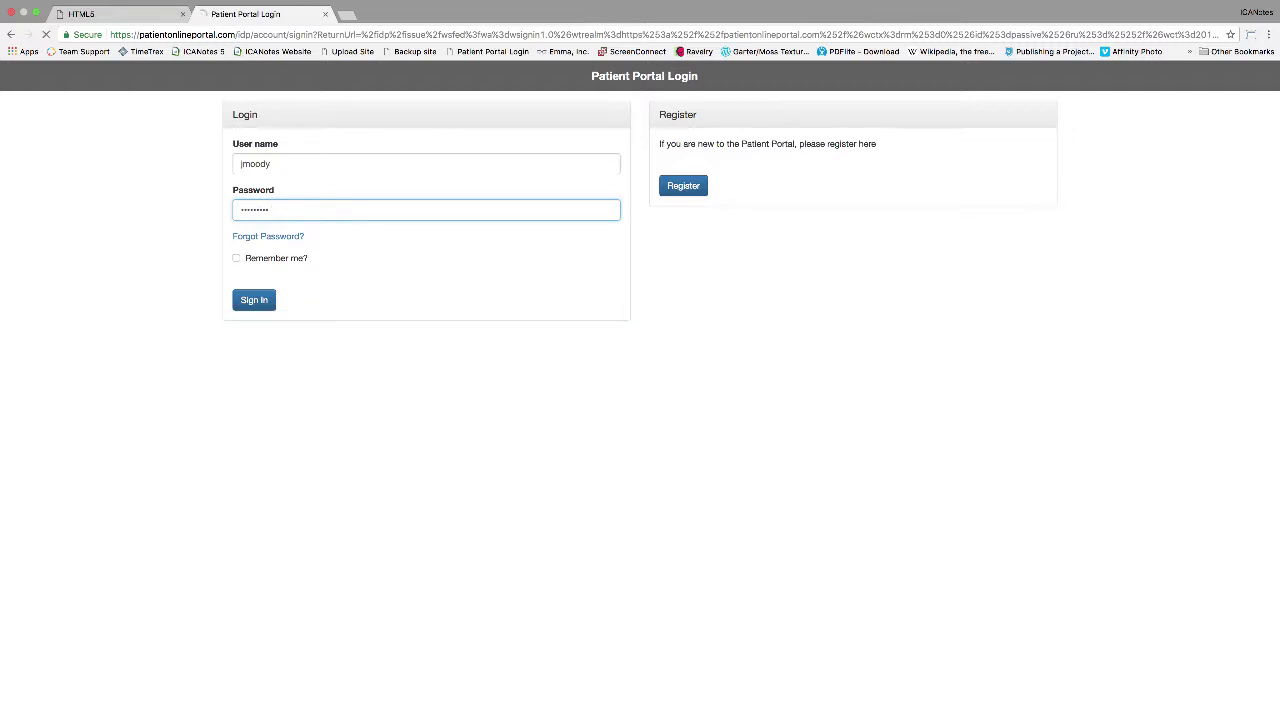
{"action": "key", "text": "Return"}
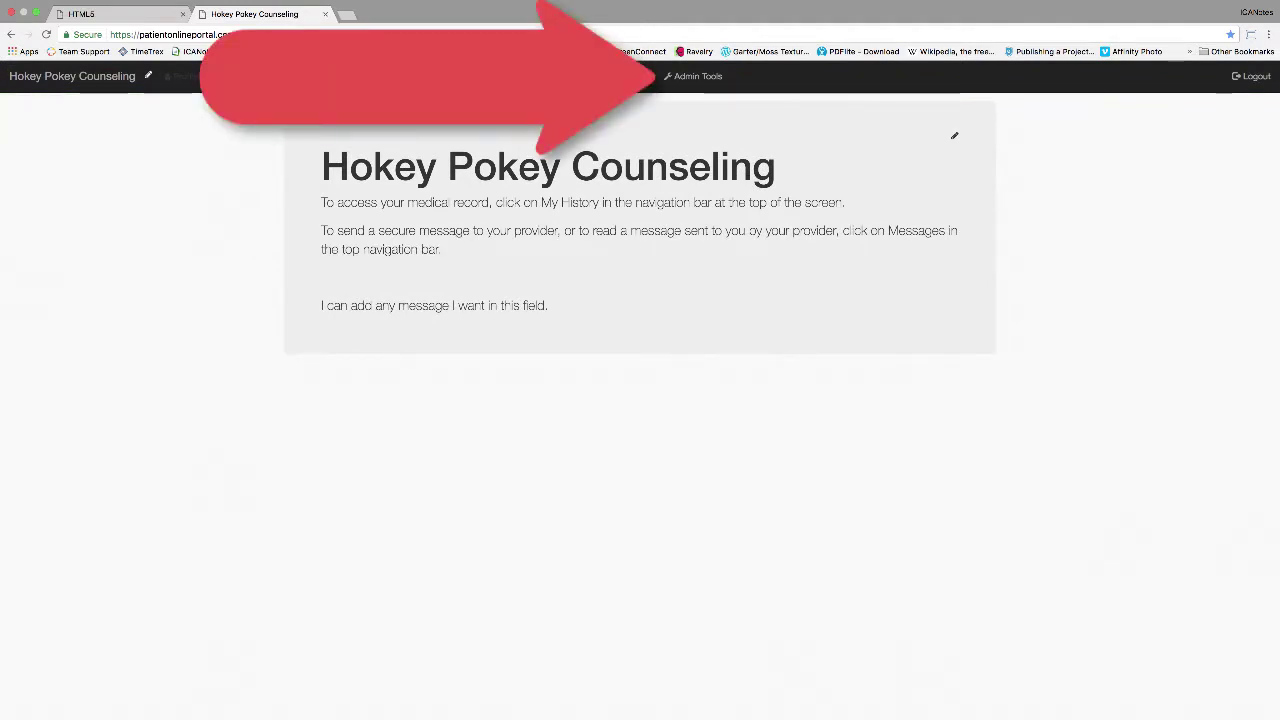
Step: Go to Admin Tools > SMS Reminder Settings in the portal
{"action": "left_click", "coordinate": [692, 80]}
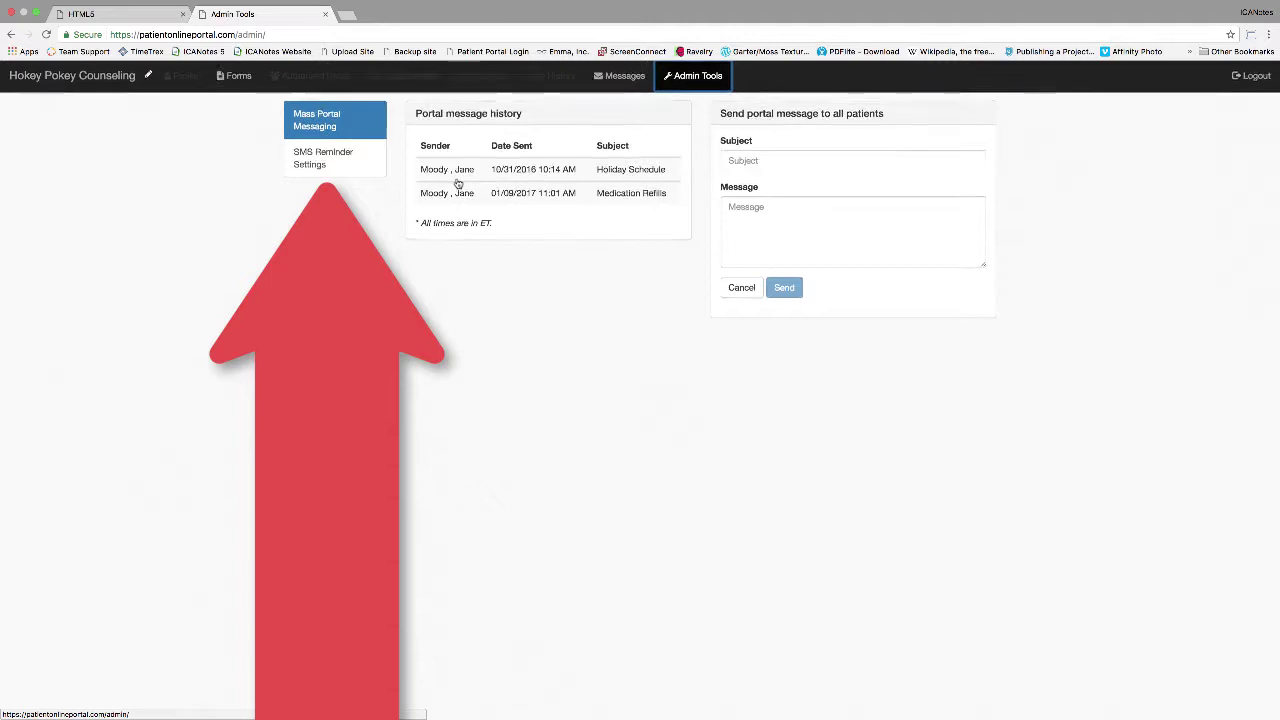
{"action": "left_click", "coordinate": [324, 166]}
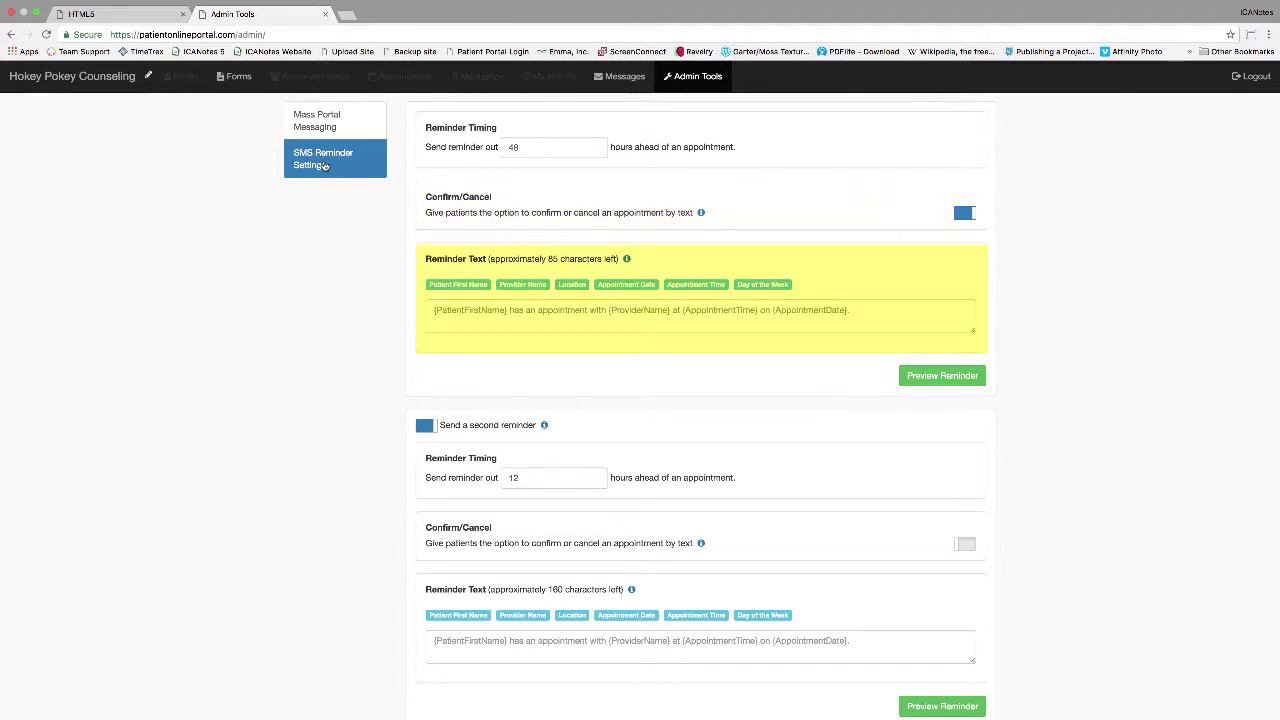
{"action": "left_click", "coordinate": [596, 152]}
{"action": "left_click", "coordinate": [596, 152]}
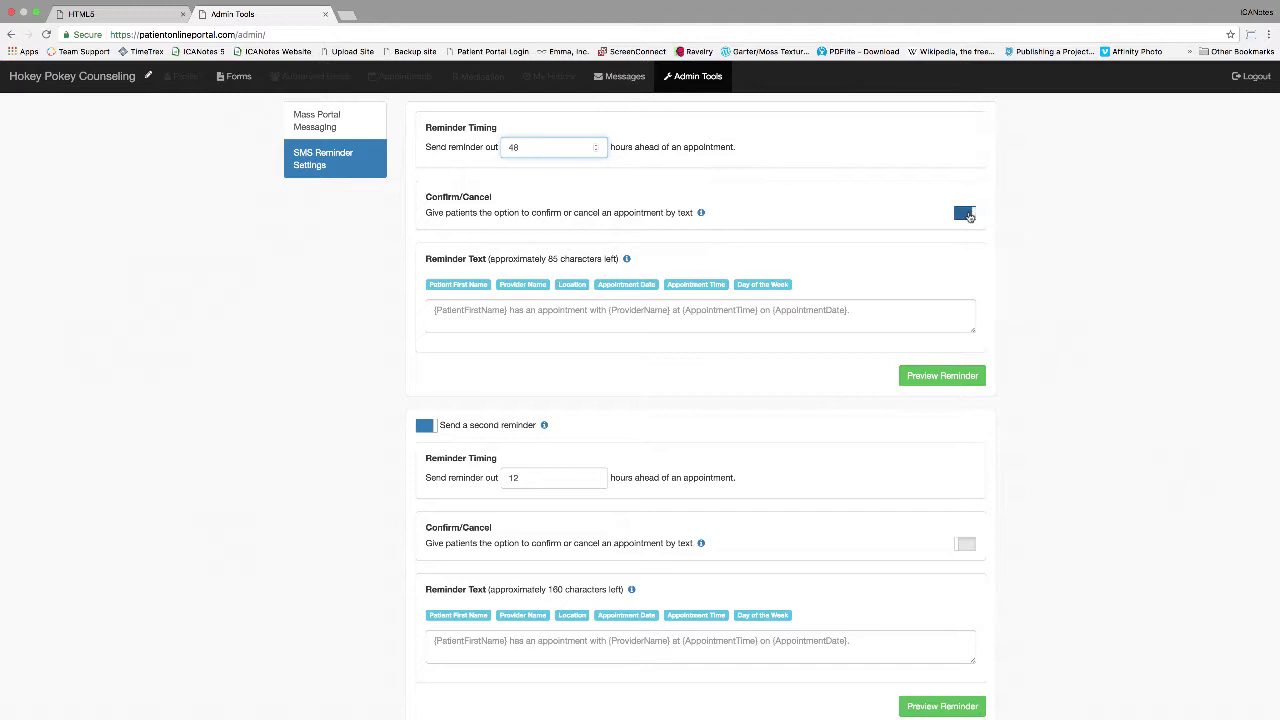
{"action": "left_click", "coordinate": [965, 213]}
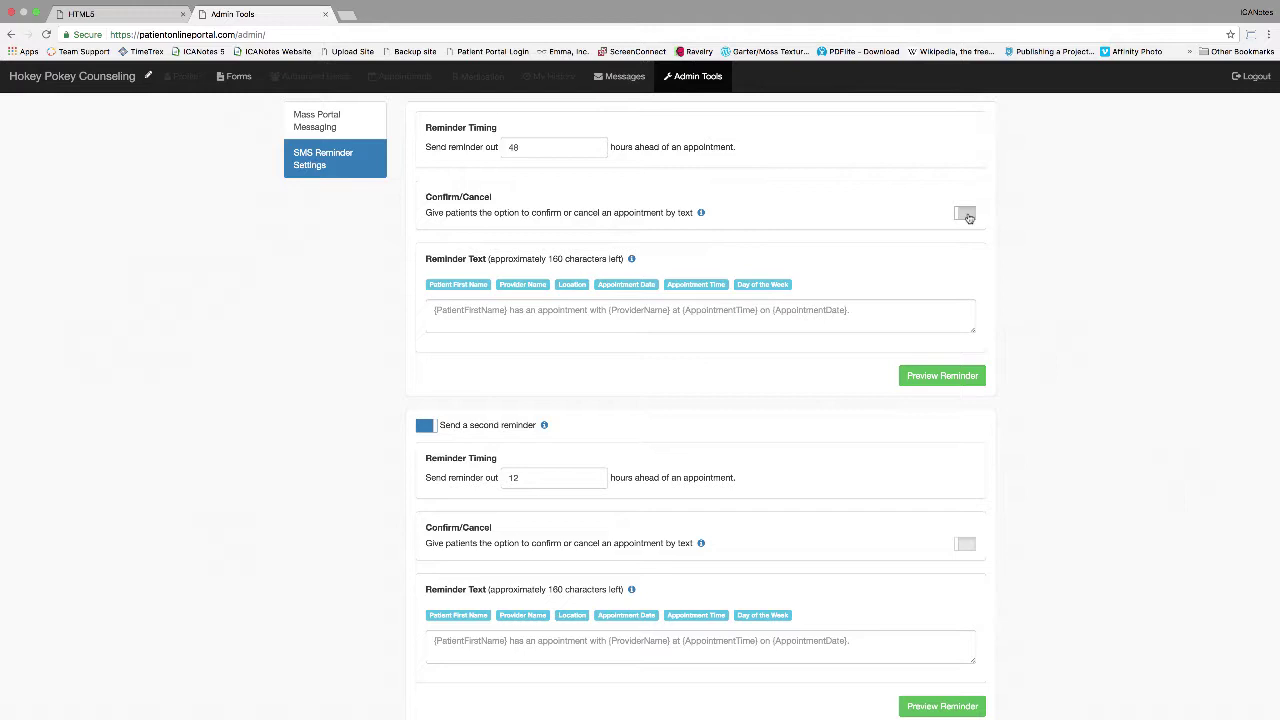
{"action": "left_click", "coordinate": [966, 214]}
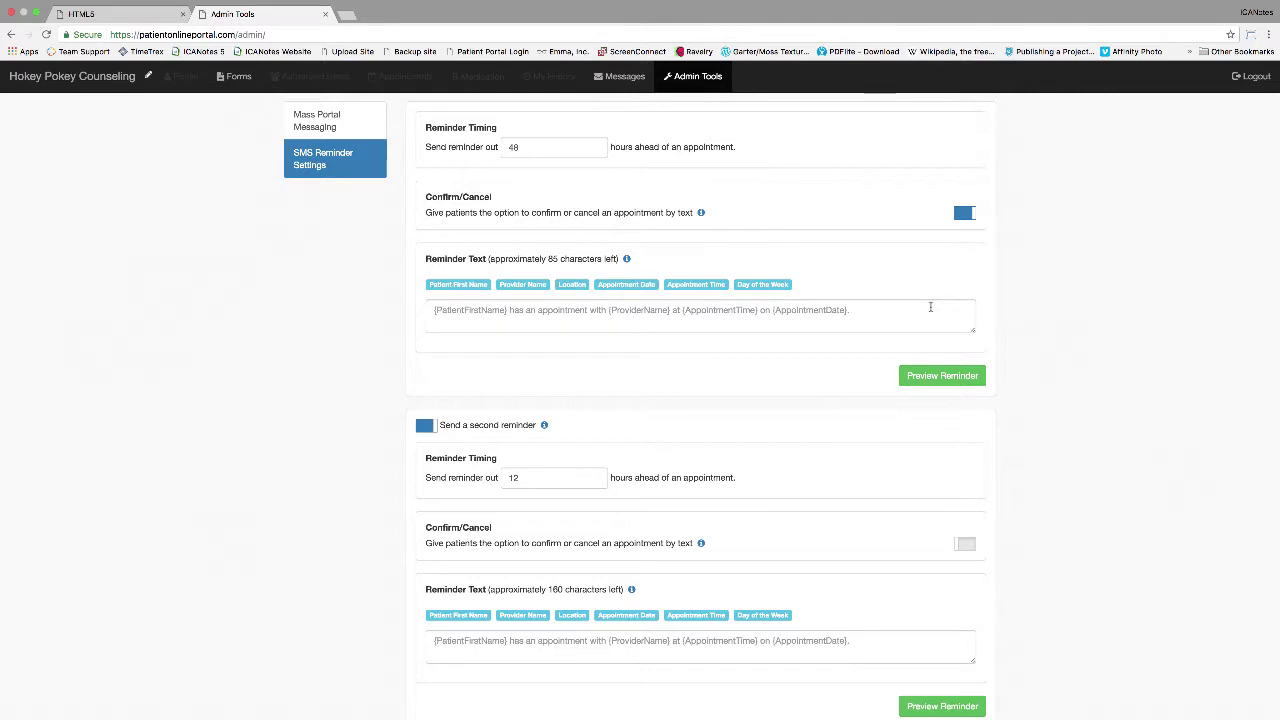
Step: Preview the first reminder, then keep the second reminder on at 12 hours with confirm/cancel off
{"action": "left_click", "coordinate": [942, 375]}
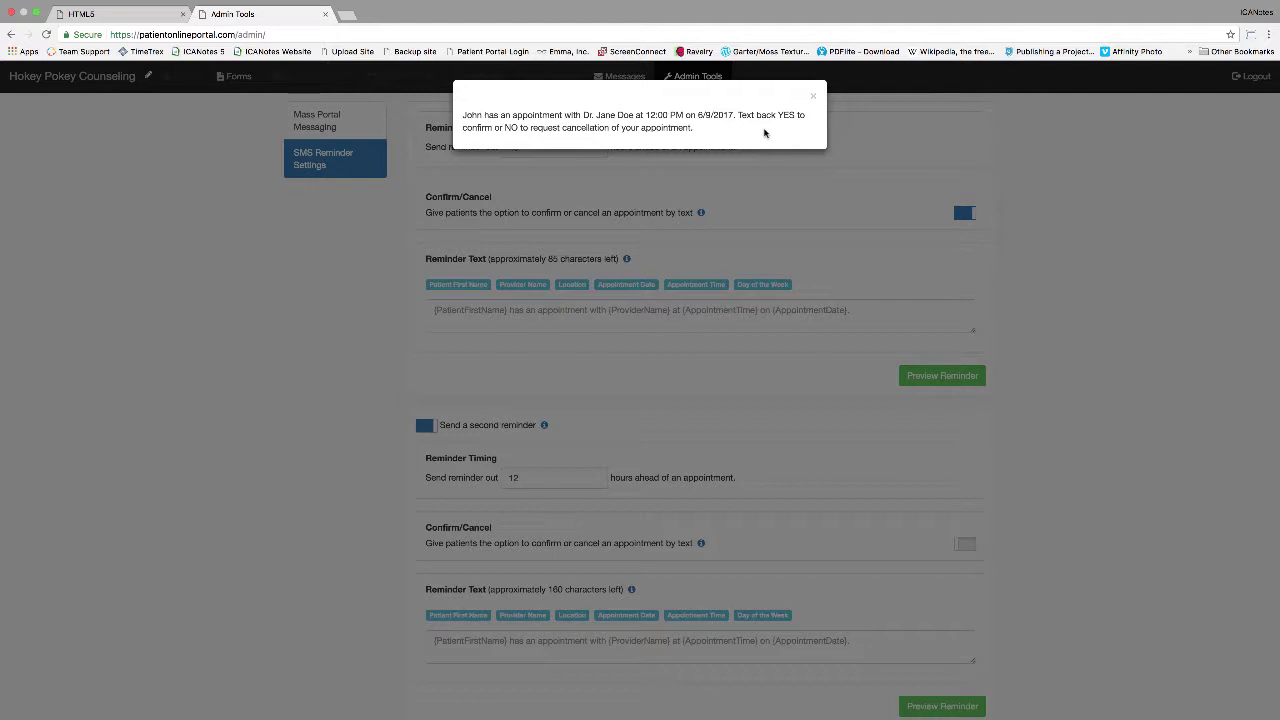
{"action": "left_click", "coordinate": [814, 99]}
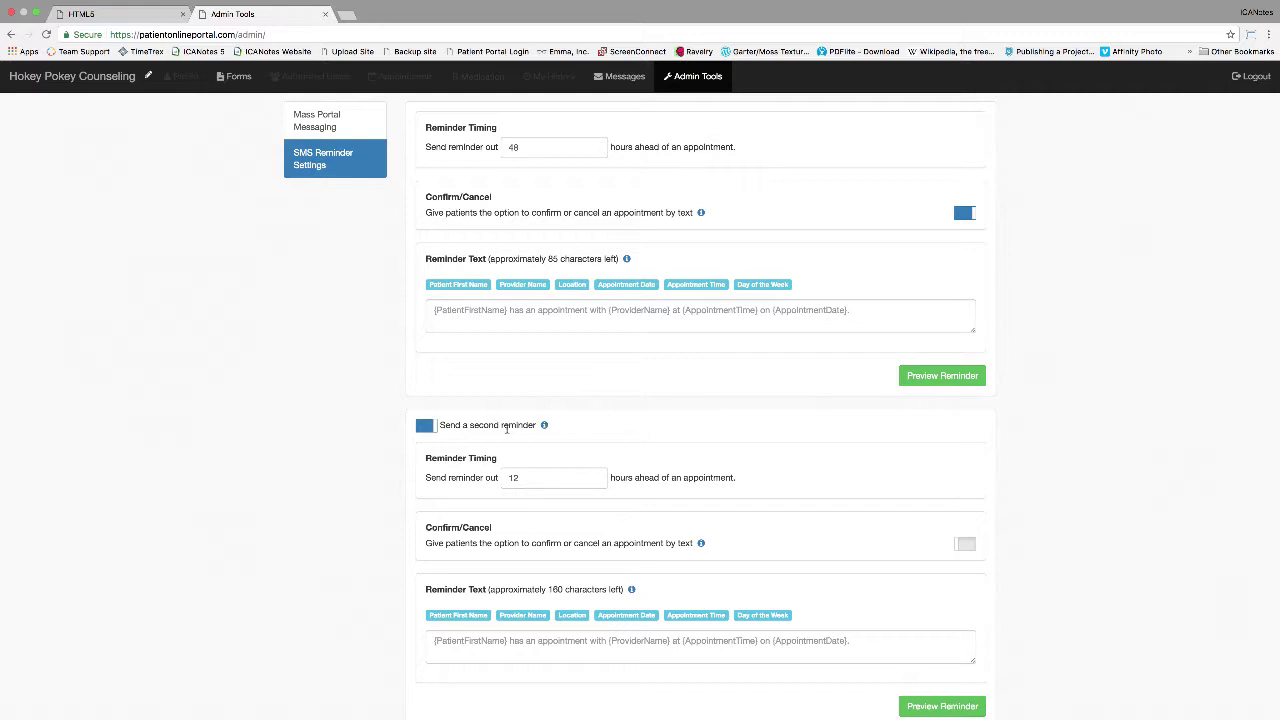
{"action": "left_click", "coordinate": [424, 428]}
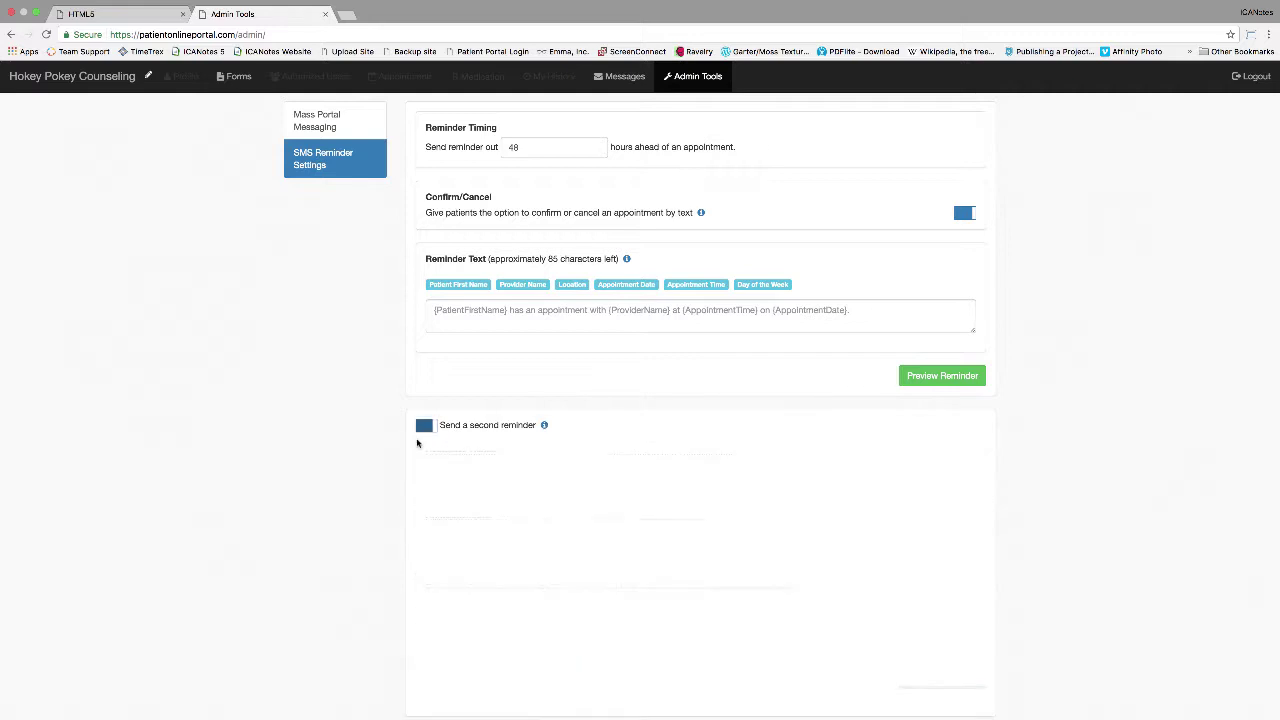
{"action": "left_click", "coordinate": [427, 427]}
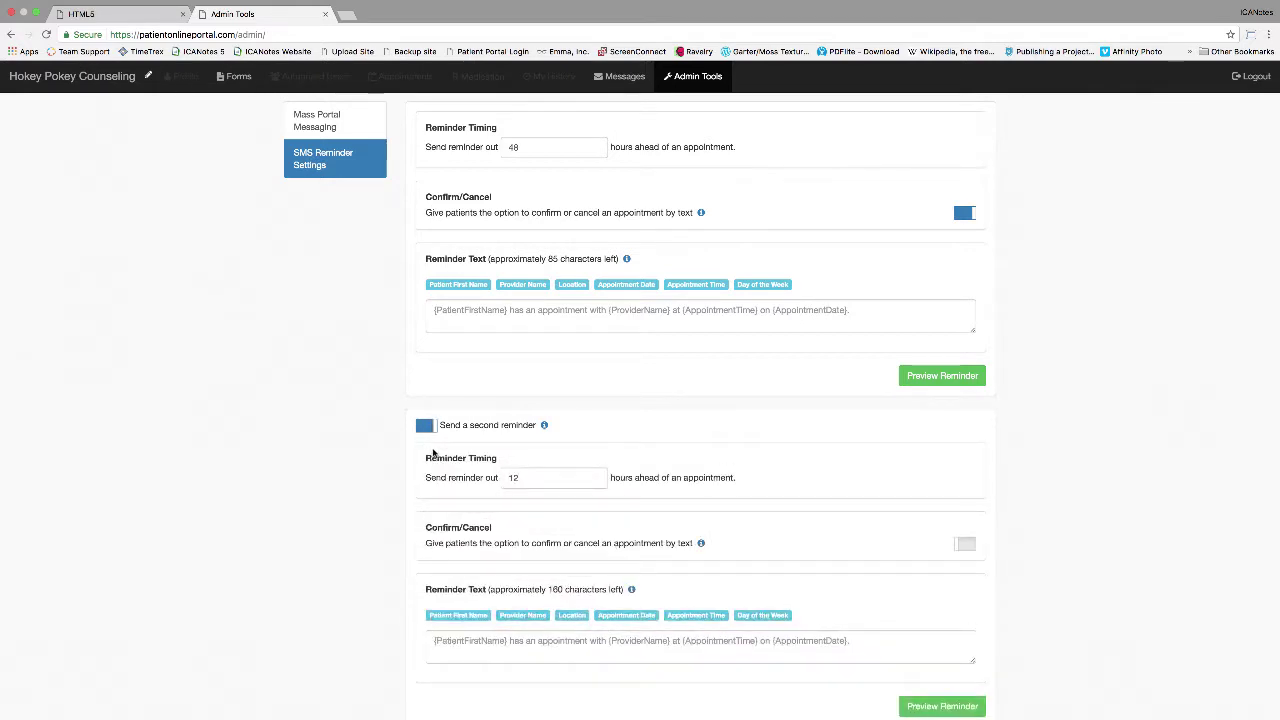
{"action": "scroll", "coordinate": [662, 409], "scroll_direction": "down", "scroll_amount": 2}
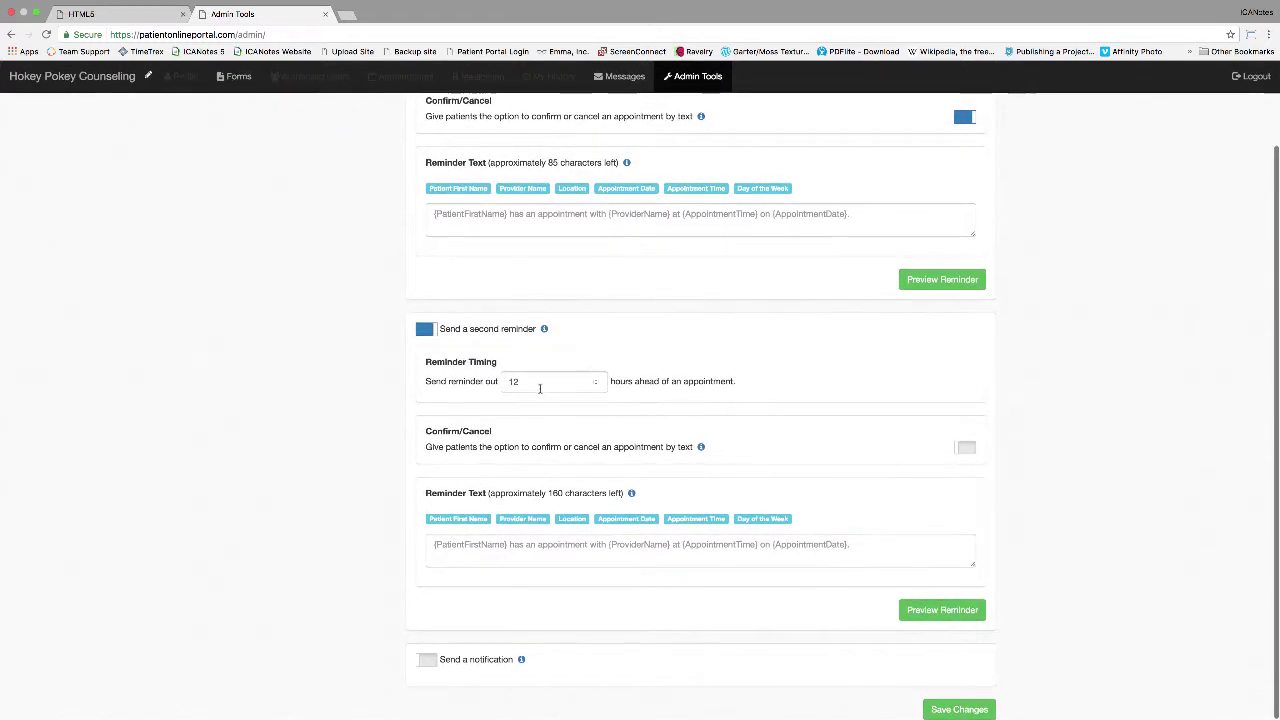
{"action": "left_click", "coordinate": [597, 387]}
{"action": "left_click", "coordinate": [597, 384]}
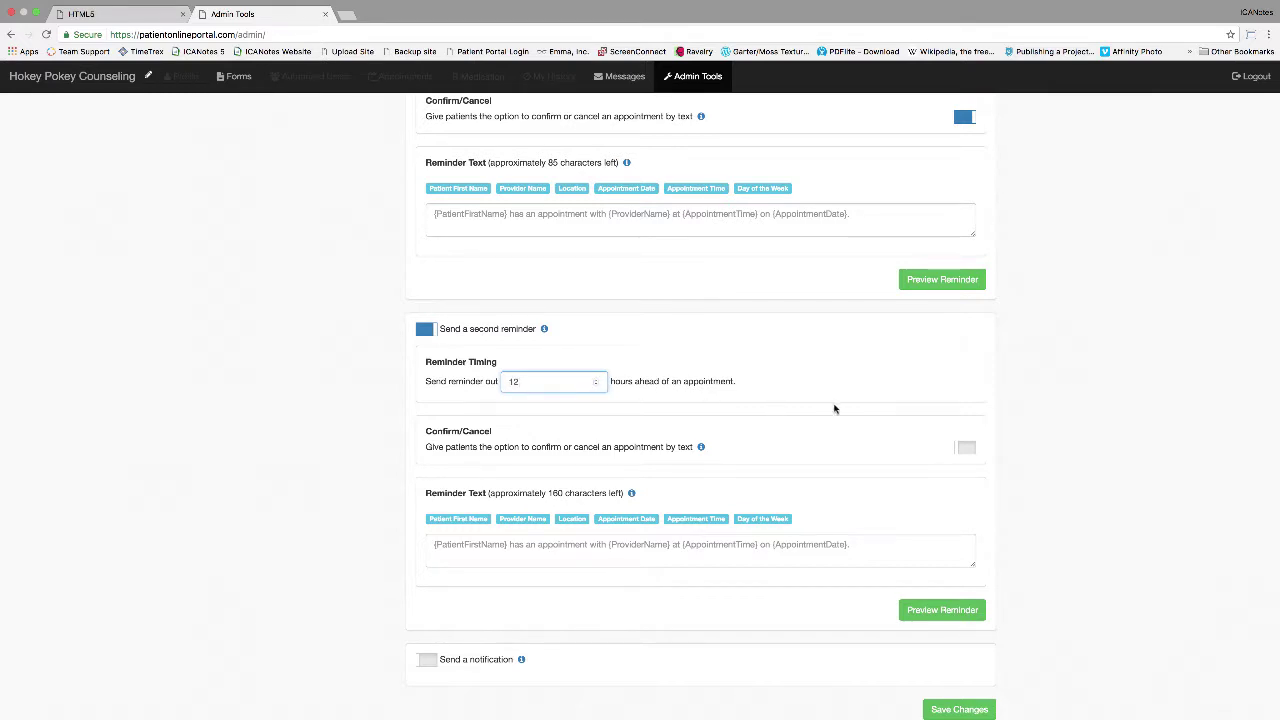
{"action": "left_click", "coordinate": [966, 447]}
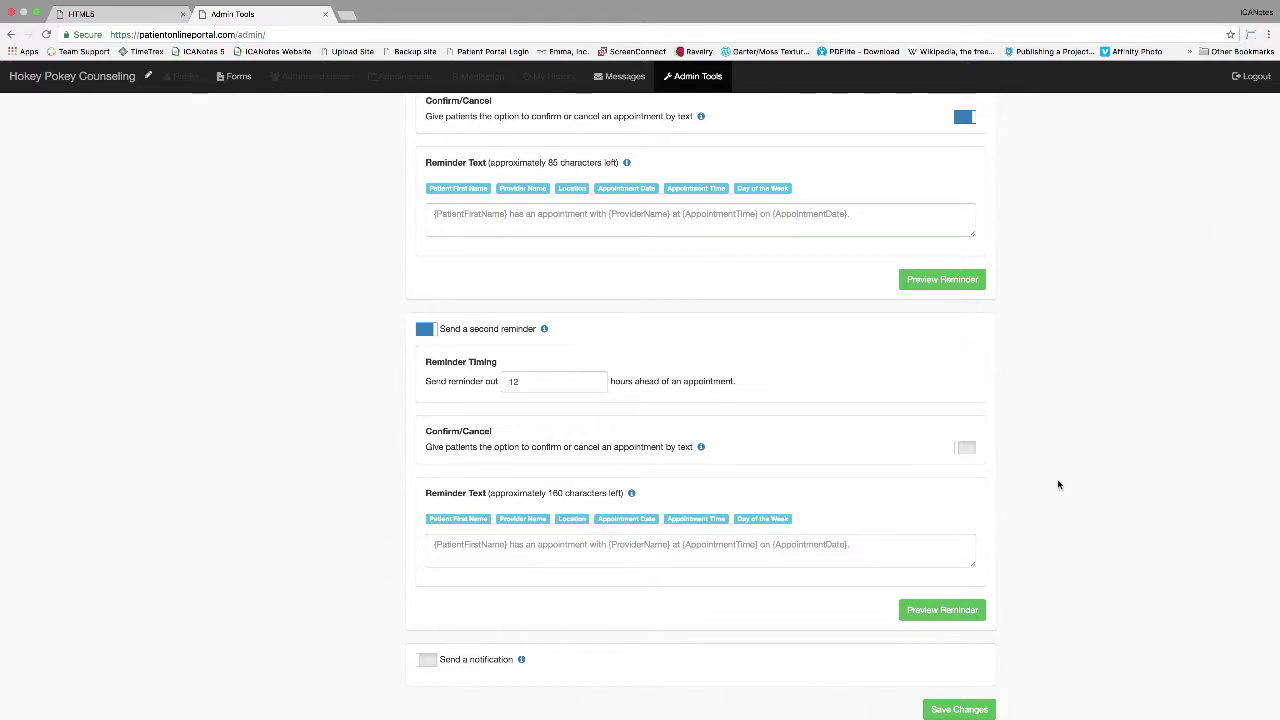
Step: Write the second reminder text with first name, time and location tags plus an insurance-card reminder
{"action": "left_click", "coordinate": [521, 543]}
{"action": "type", "text": "Second reminder: You,"}
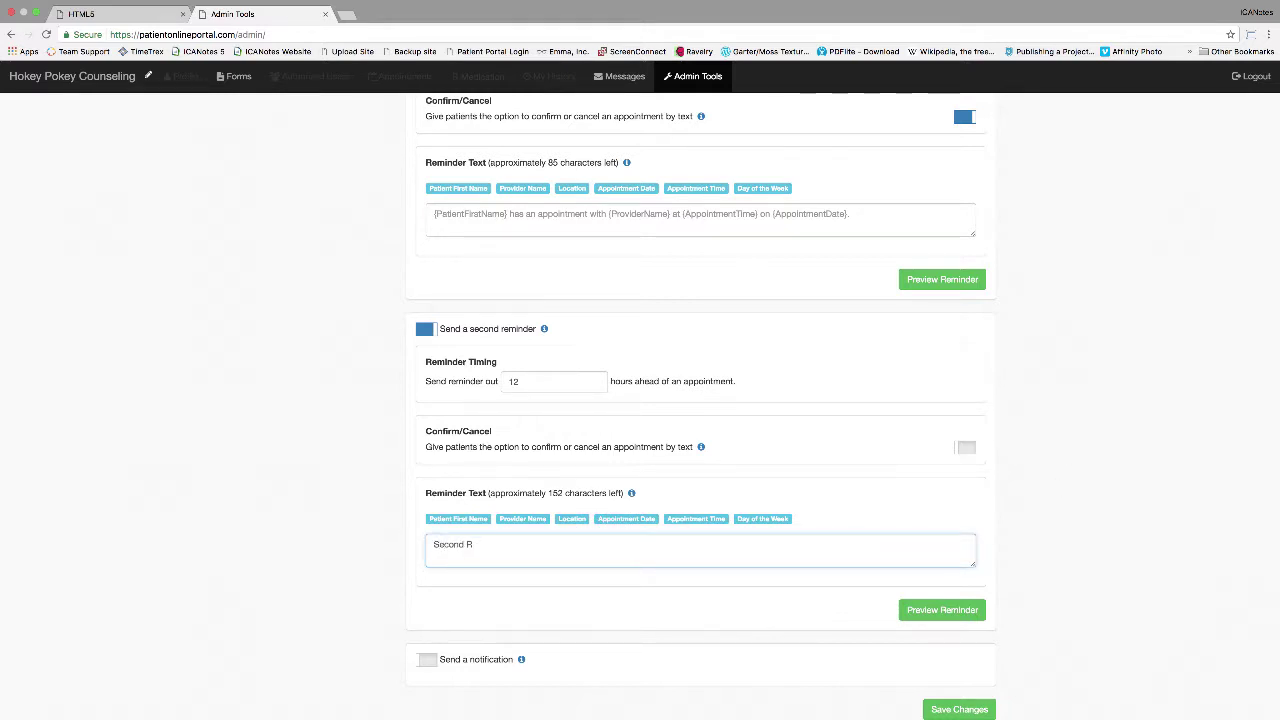
{"action": "left_click", "coordinate": [479, 523]}
{"action": "type", "text": ", have an appointment coming up at"}
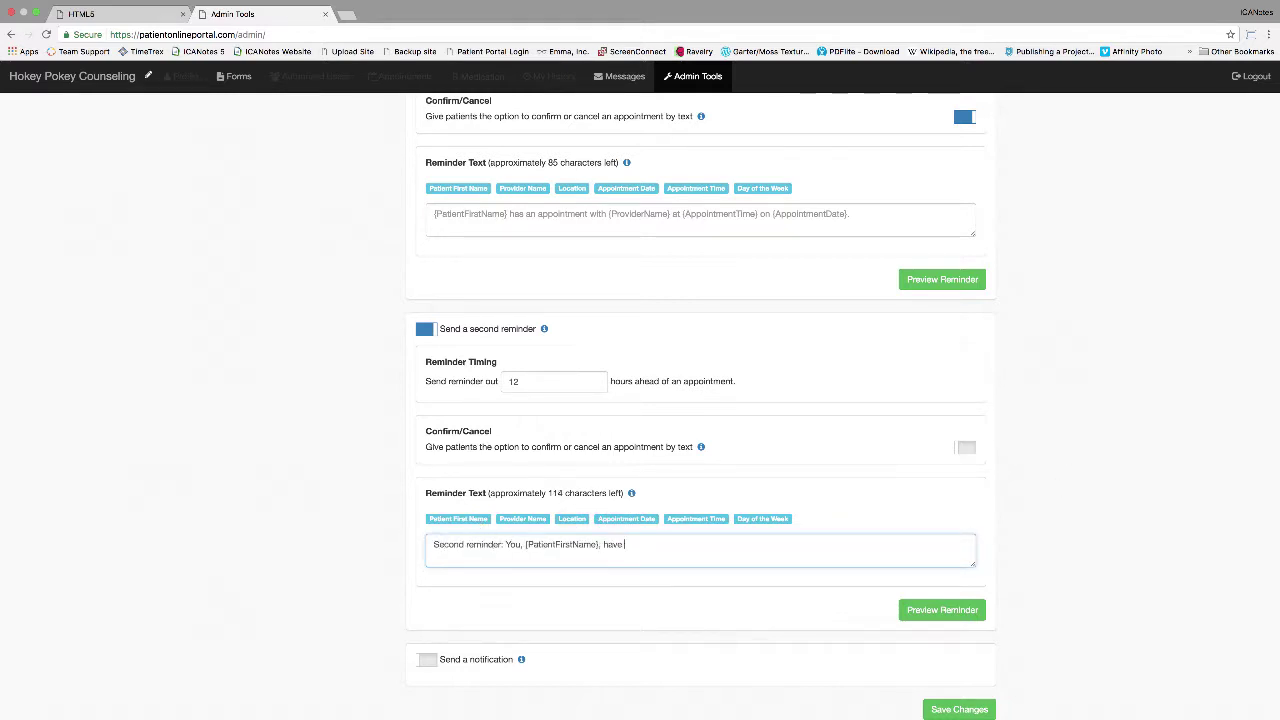
{"action": "left_click", "coordinate": [696, 518]}
{"action": "type", "text": "at {AppointmentTime} at"}
{"action": "left_click", "coordinate": [572, 518]}
{"action": "type", "text": ". Don't forget to bring your Insurane card(s)."}
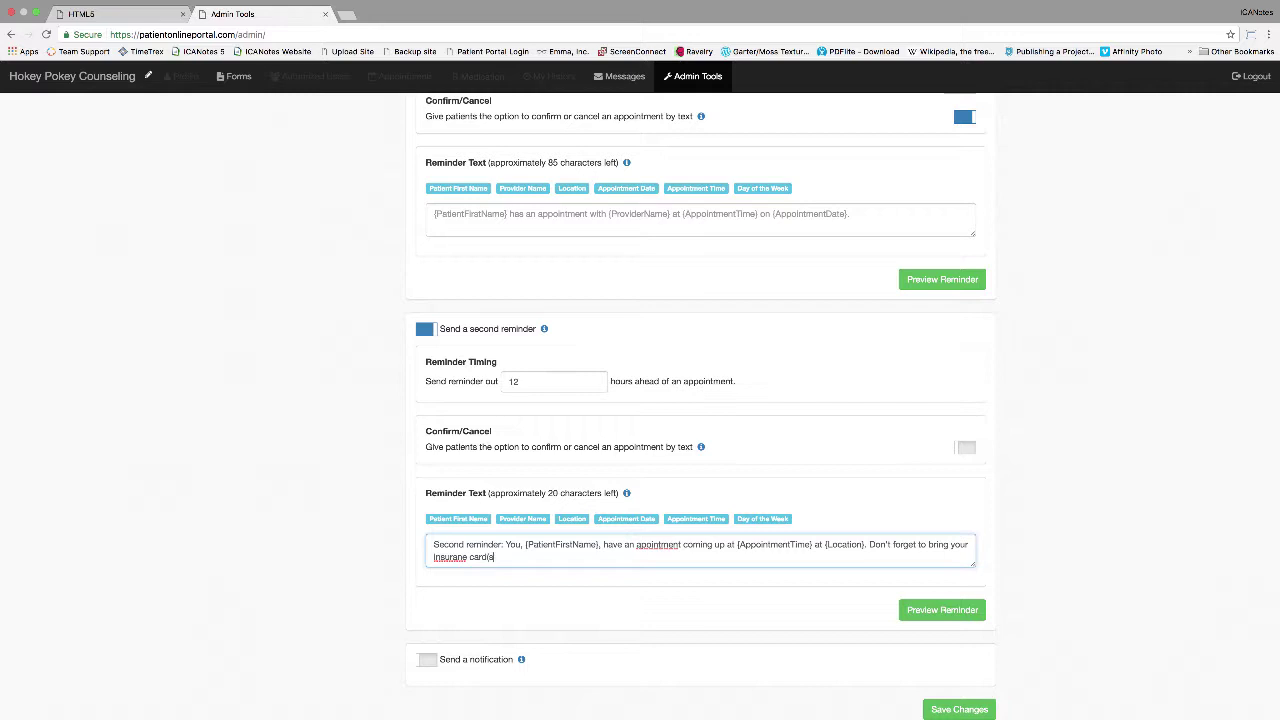
Step: Correct the 'insurance' and 'appointment' typos and preview the second reminder
{"action": "left_click", "coordinate": [453, 556]}
{"action": "type", "text": "c"}
{"action": "left_click", "coordinate": [642, 545]}
{"action": "type", "text": "p"}
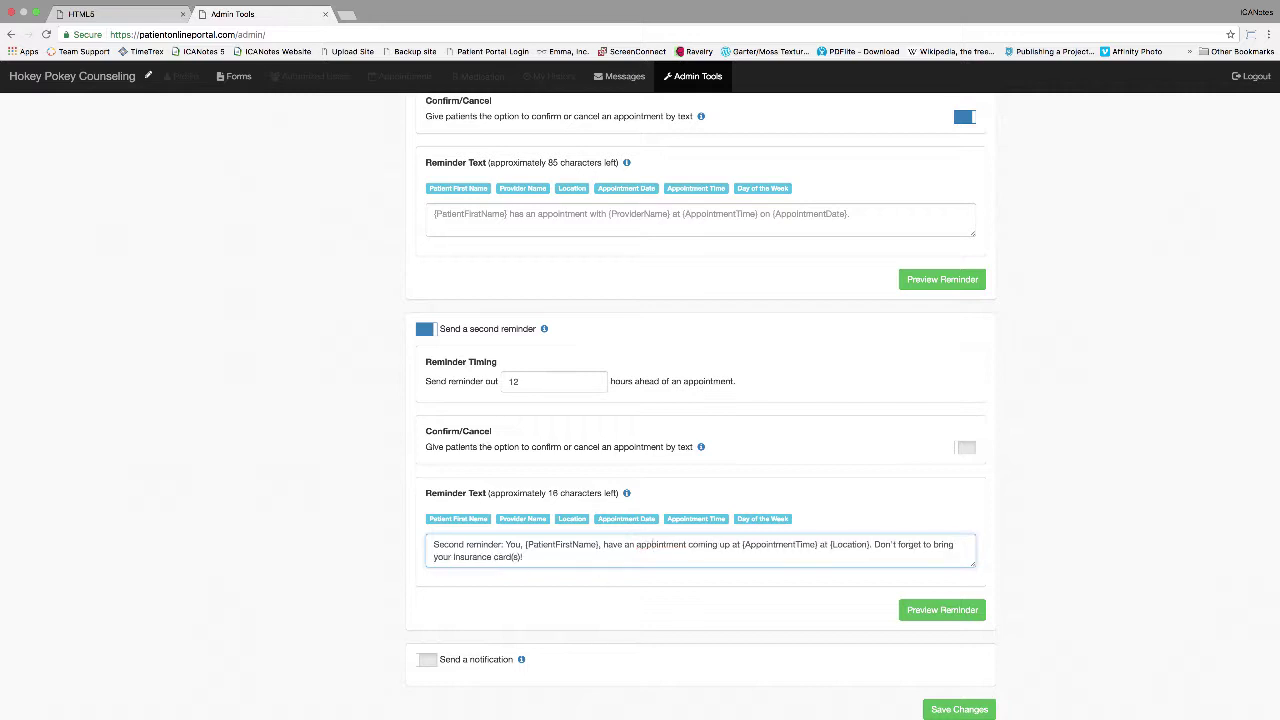
{"action": "left_click", "coordinate": [955, 610]}
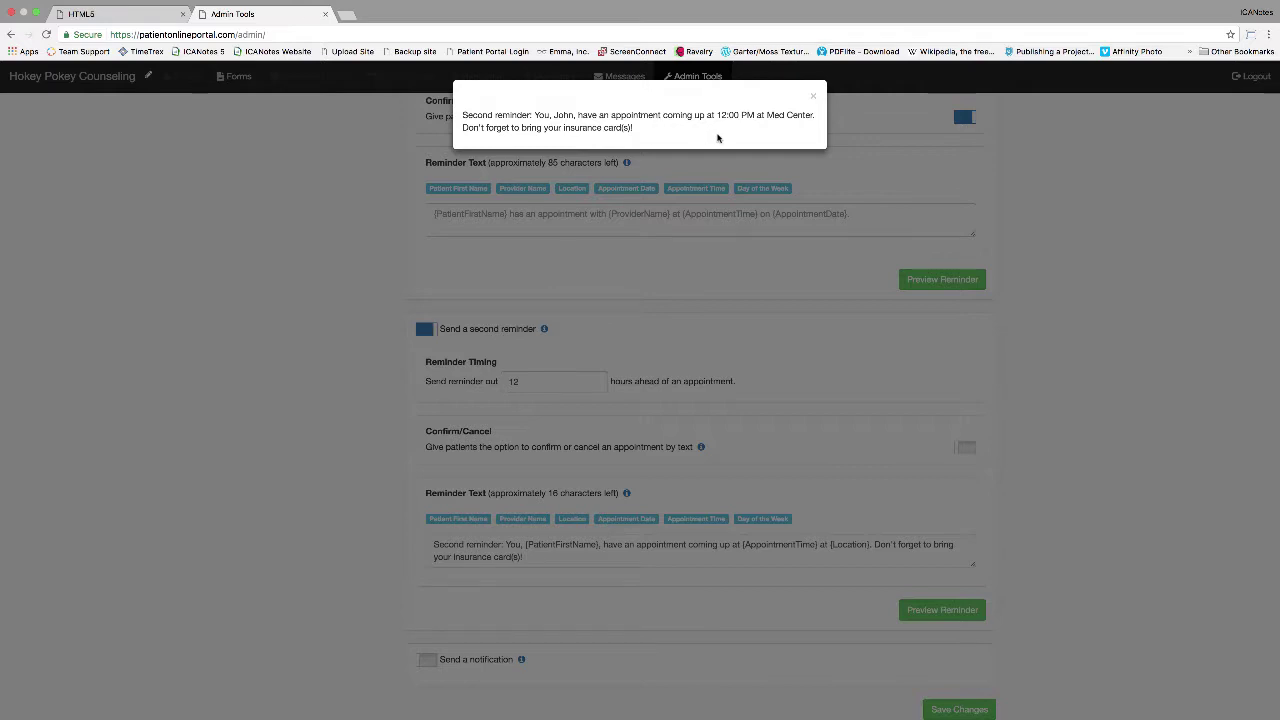
{"action": "left_click", "coordinate": [814, 97]}
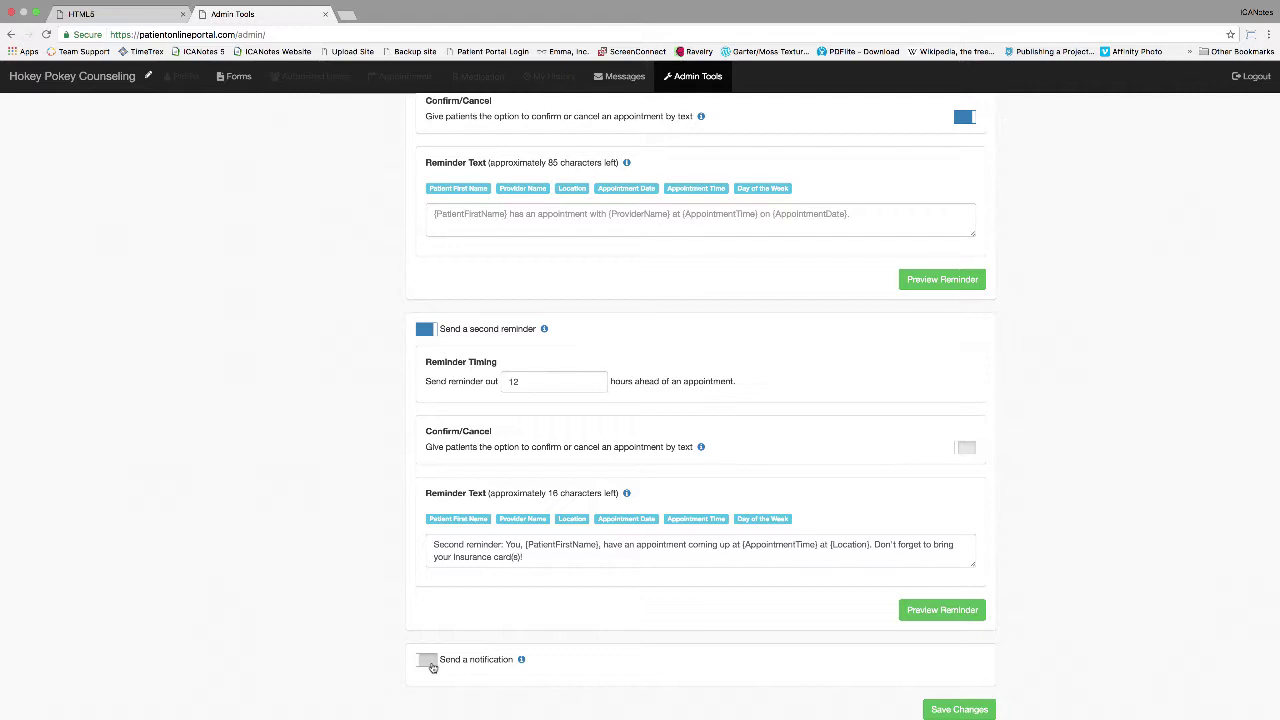
Step: Turn on the notification and begin its text 'Hey sleepy head! If you miss your' with the date tag
{"action": "left_click", "coordinate": [430, 664]}
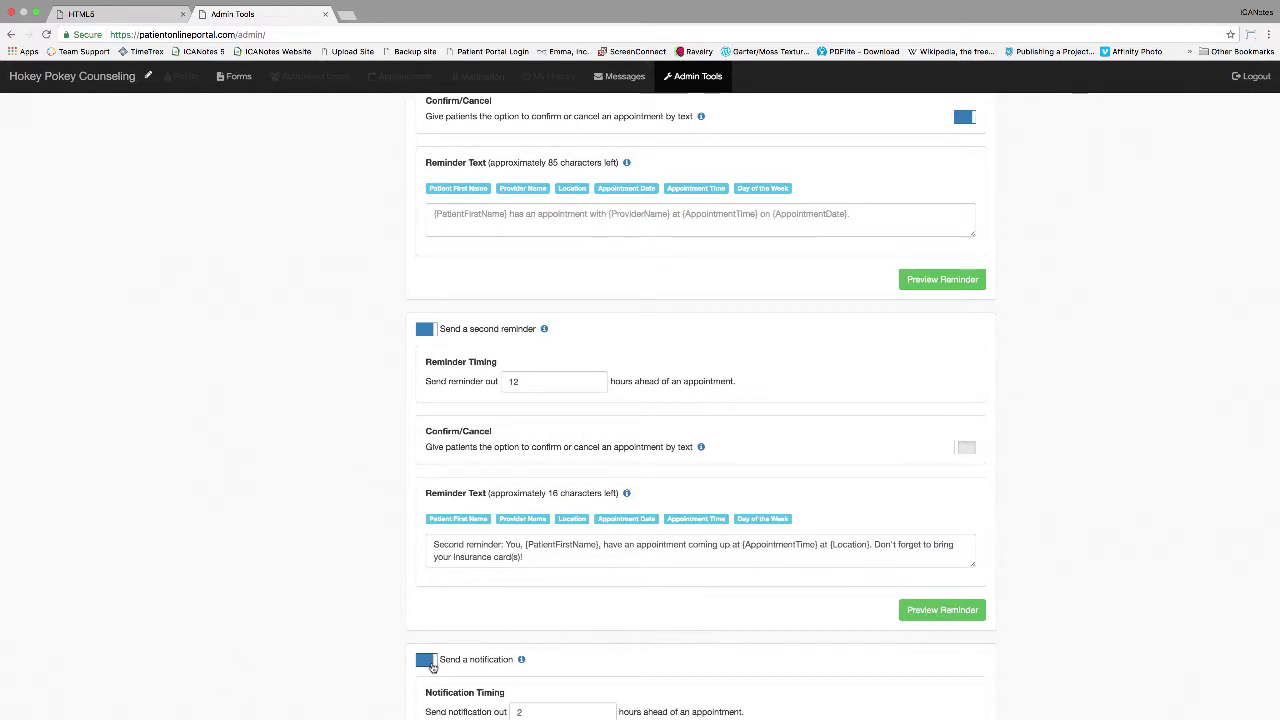
{"action": "scroll", "coordinate": [432, 667], "scroll_direction": "down", "scroll_amount": 4}
{"action": "scroll", "coordinate": [432, 667], "scroll_direction": "down", "scroll_amount": 1}
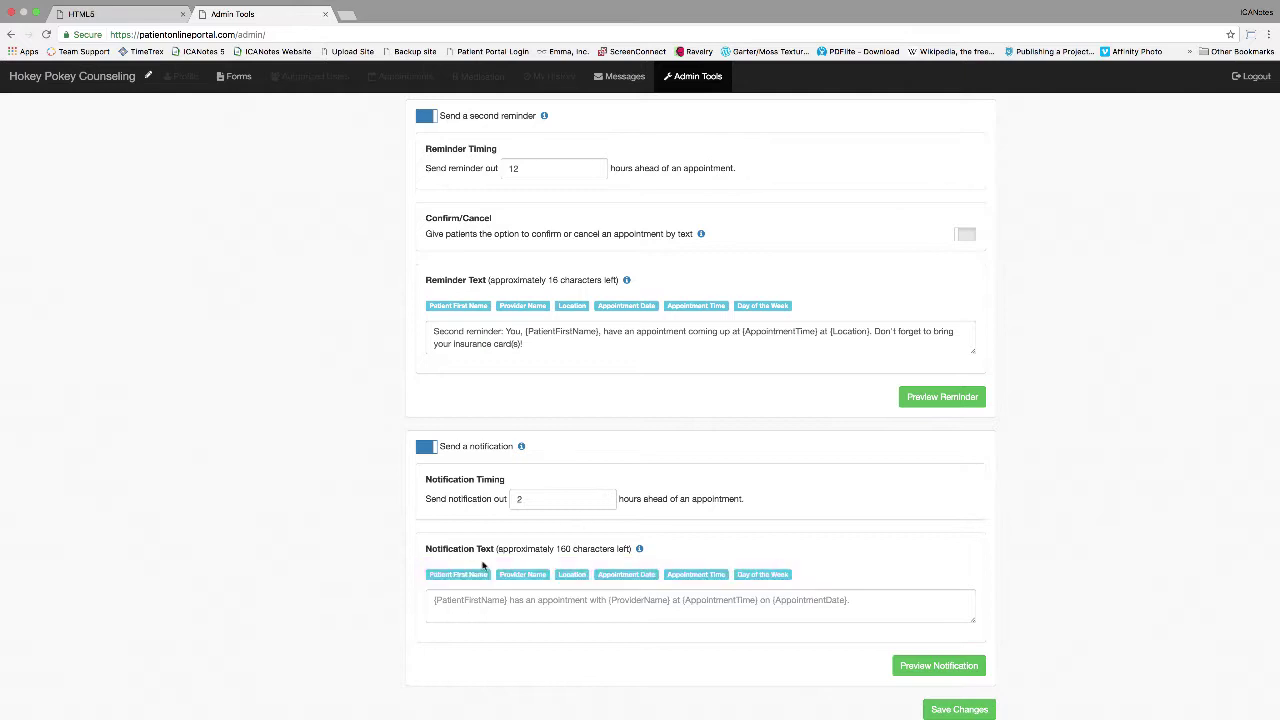
{"action": "left_click", "coordinate": [436, 600]}
{"action": "type", "text": "Hey sleepy head! If you miss your"}
{"action": "left_click", "coordinate": [622, 580]}
{"action": "type", "text": "appointment with"}
Step: Finish the notification with provider, location and first-name tags and 'I'm talking to you.', then preview it
{"action": "left_click", "coordinate": [523, 578]}
{"action": "type", "text": "at"}
{"action": "left_click", "coordinate": [572, 578]}
{"action": "type", "text": "you'll be sorry."}
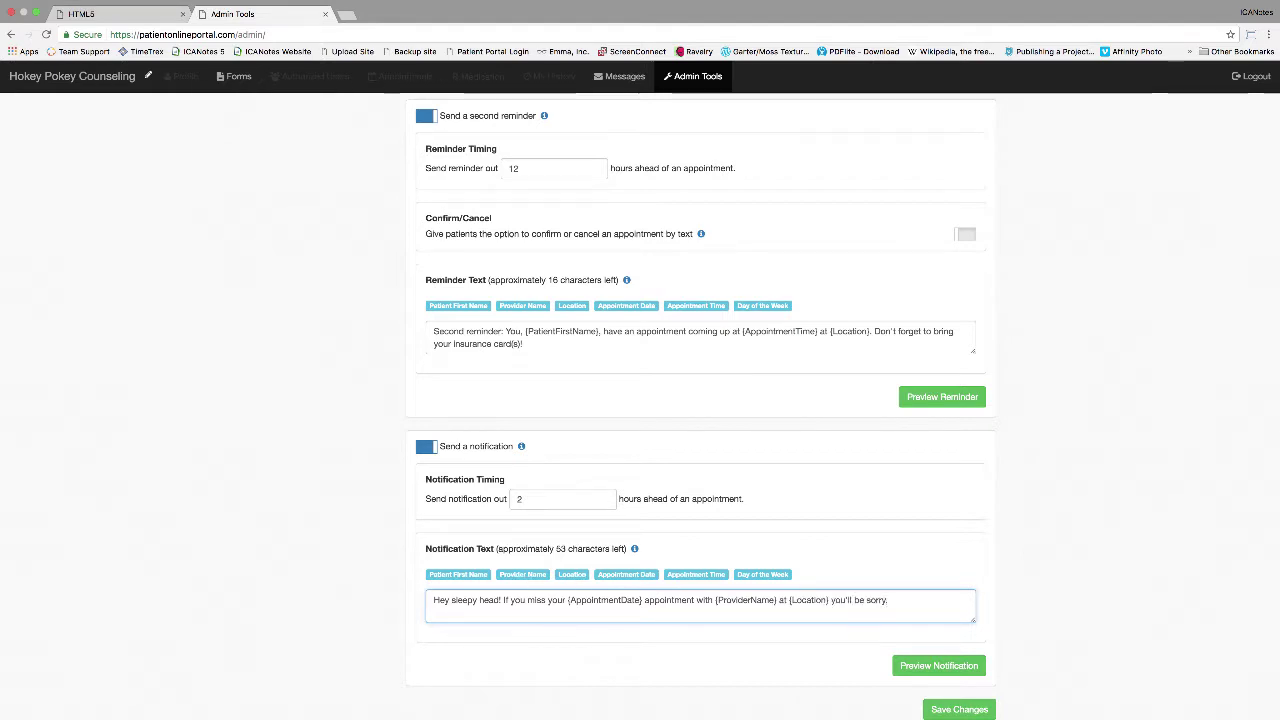
{"action": "left_click", "coordinate": [458, 578]}
{"action": "type", "text": ", I'm talking to you."}
{"action": "left_click", "coordinate": [945, 668]}
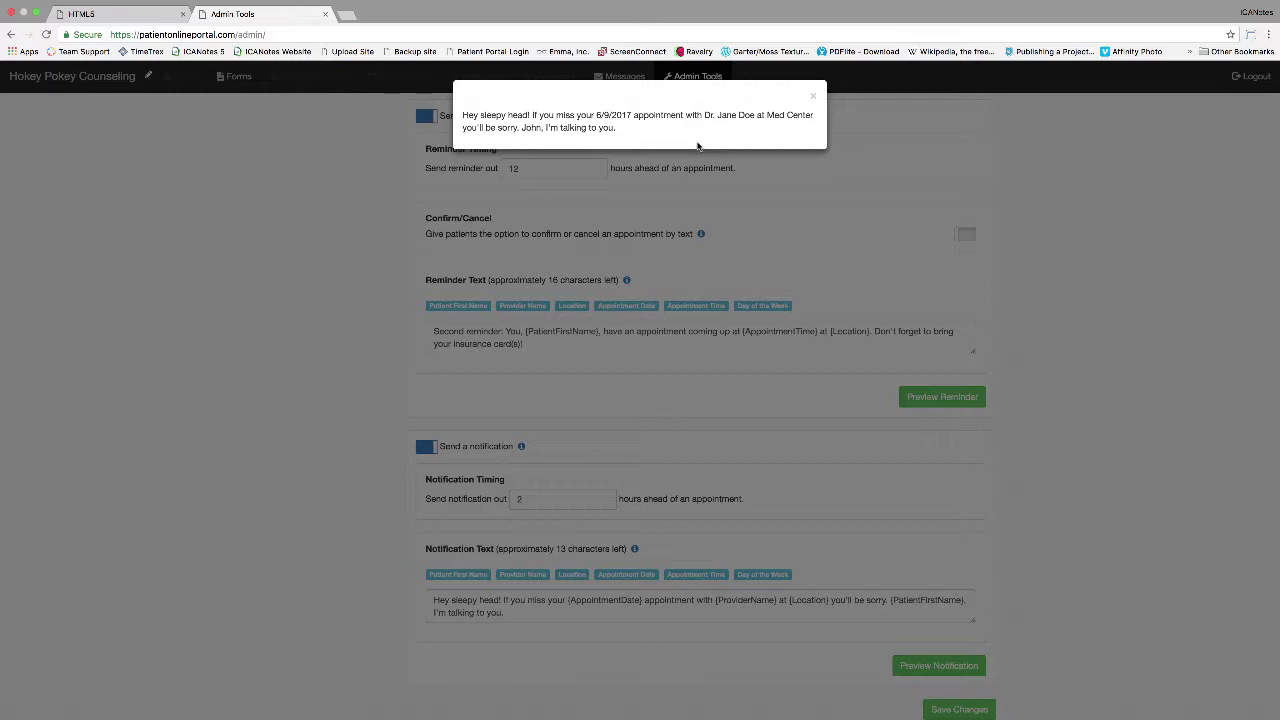
{"action": "left_click", "coordinate": [813, 96]}
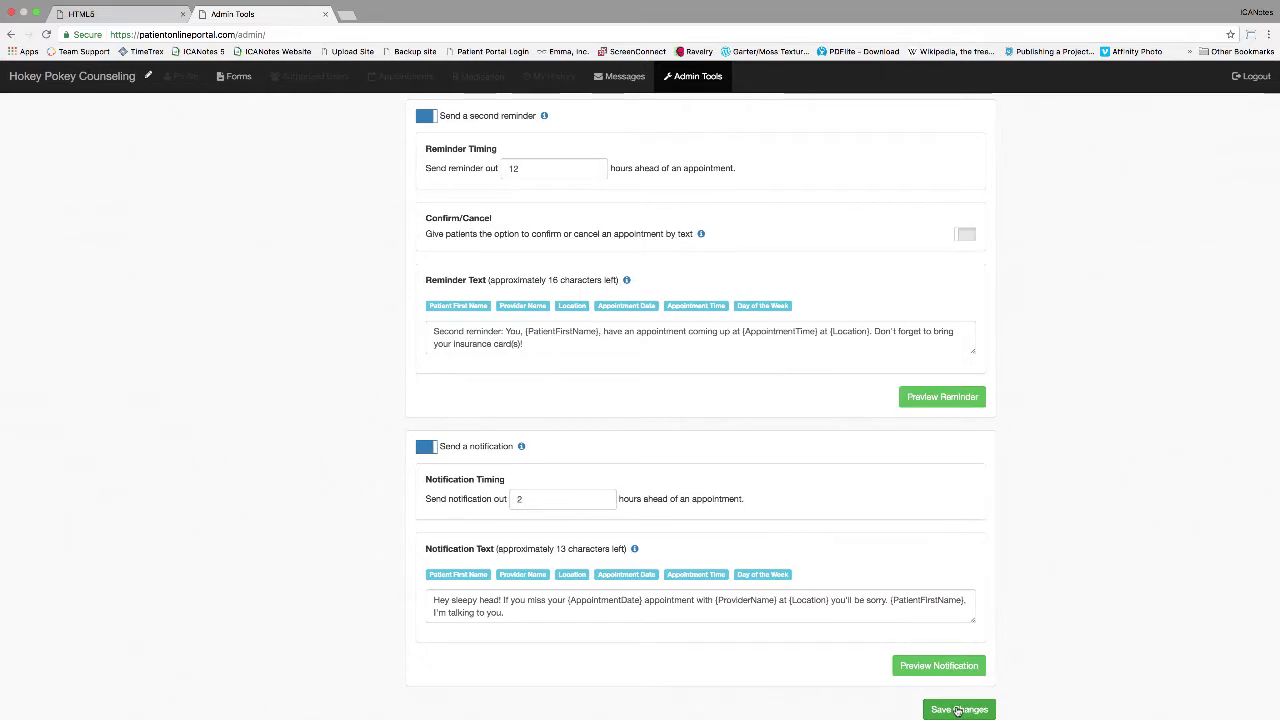
Step: Save the SMS reminder and notification settings in the Patient Online Portal
{"action": "left_click", "coordinate": [957, 710]}
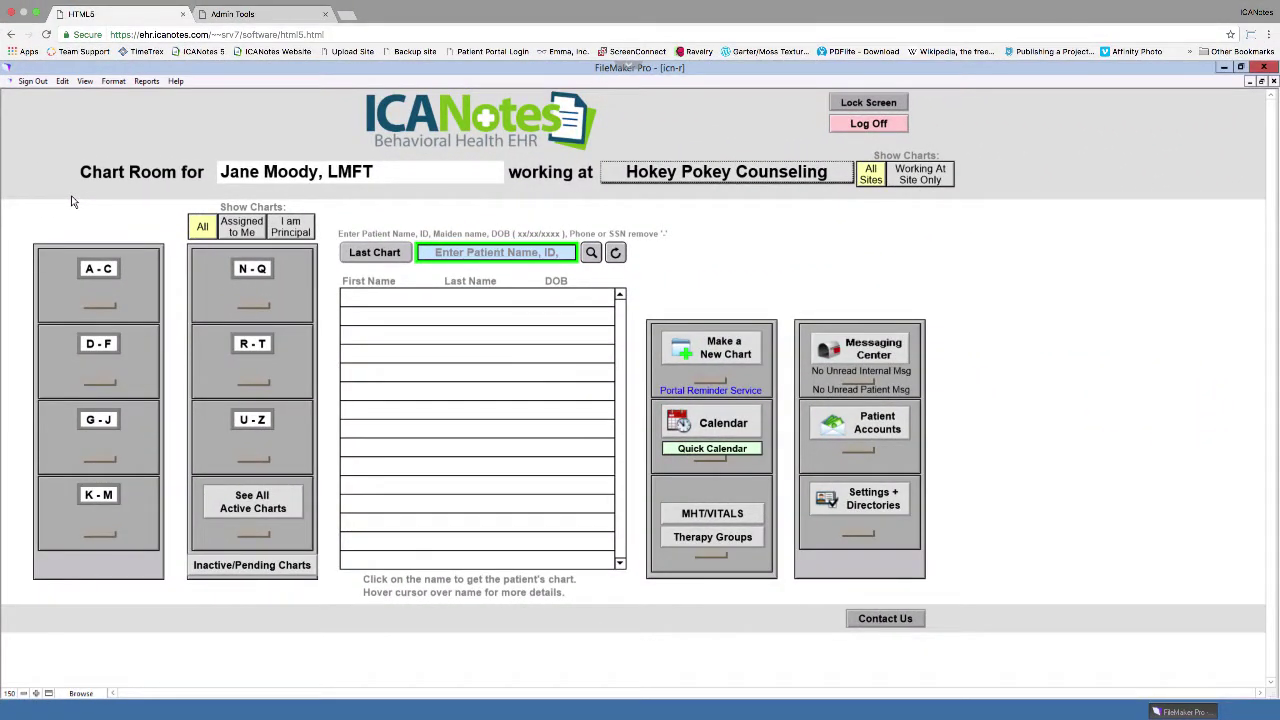
Step: Open the Patient Reminder Status Report from the Portal Reminder Service link
{"action": "left_click", "coordinate": [749, 391]}
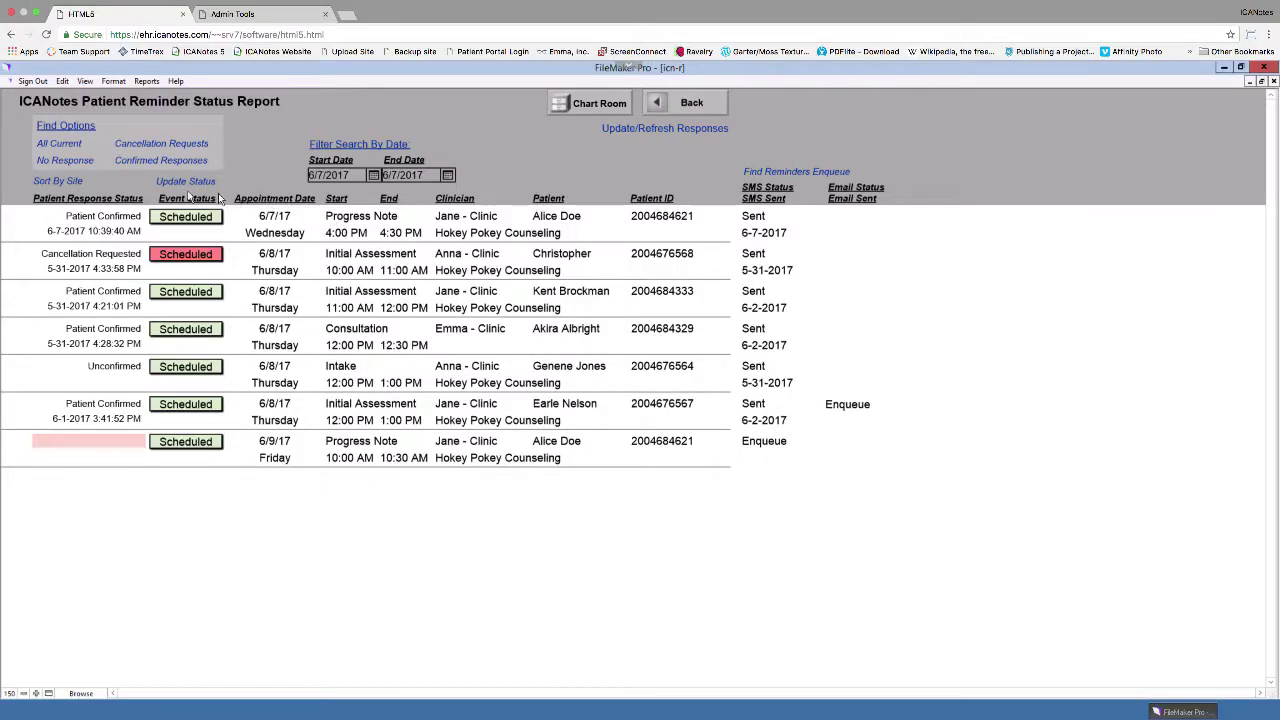
Step: Set the 6/7 Progress Note, 11:00 AM Initial Assessment and Consultation to Confirmed, and the cancellation request to Cancelled
{"action": "left_click", "coordinate": [181, 220]}
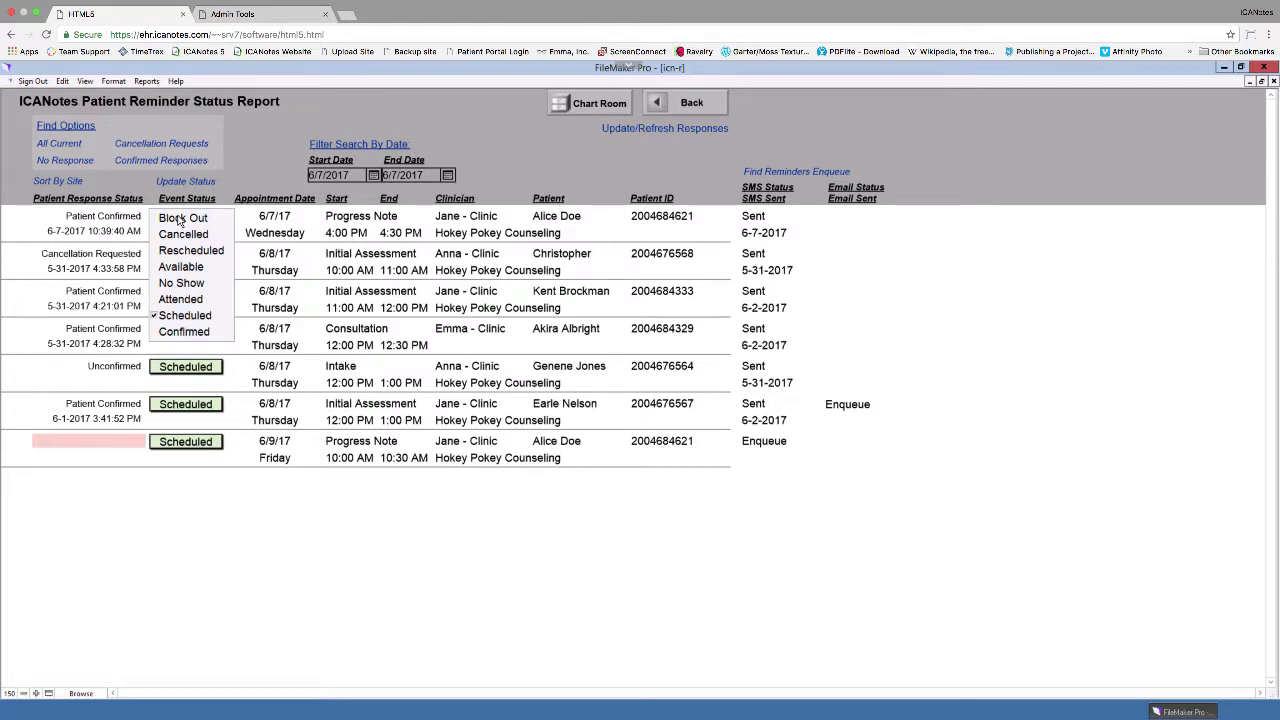
{"action": "left_click", "coordinate": [190, 332]}
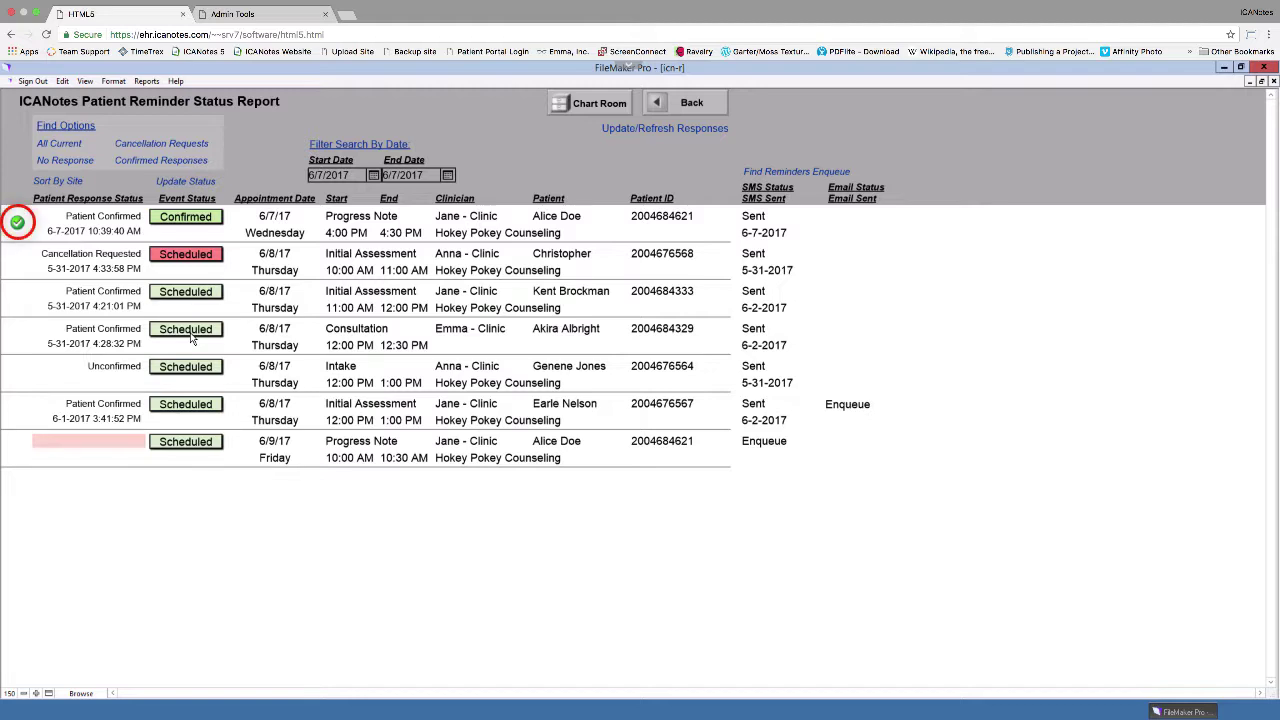
{"action": "left_click", "coordinate": [191, 256]}
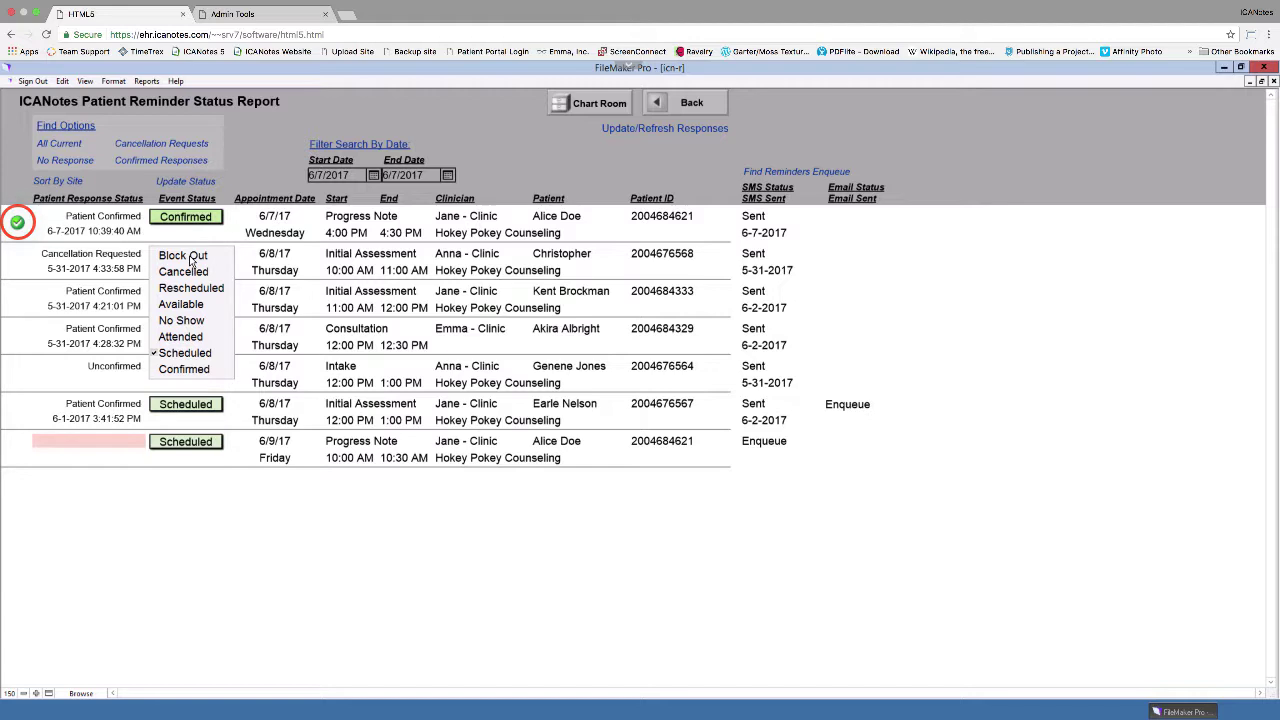
{"action": "left_click", "coordinate": [189, 271]}
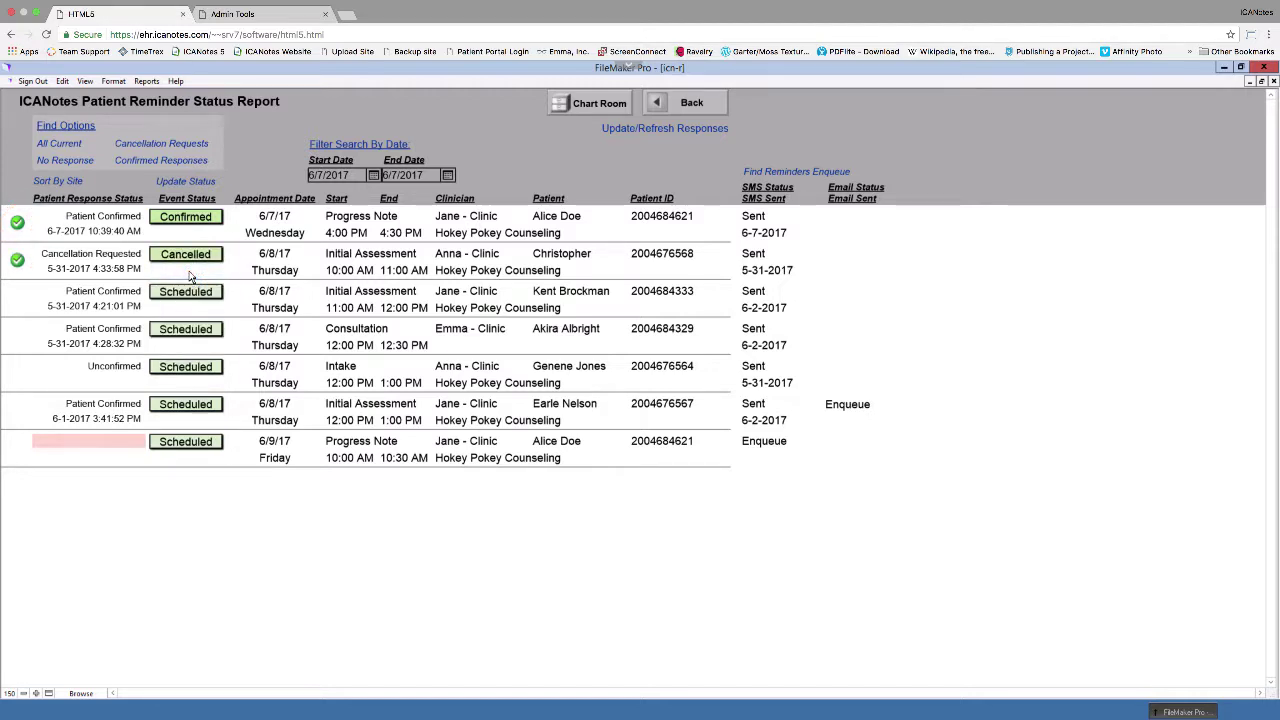
{"action": "left_click", "coordinate": [188, 298]}
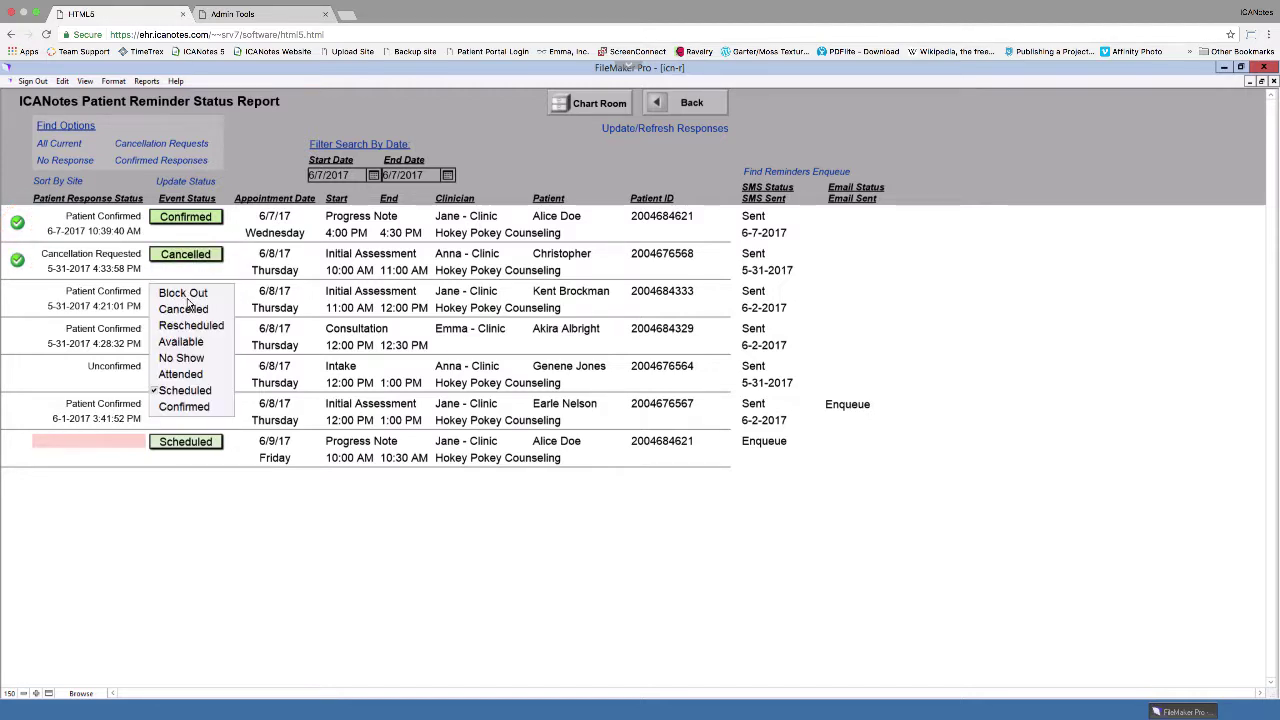
{"action": "left_click", "coordinate": [193, 406]}
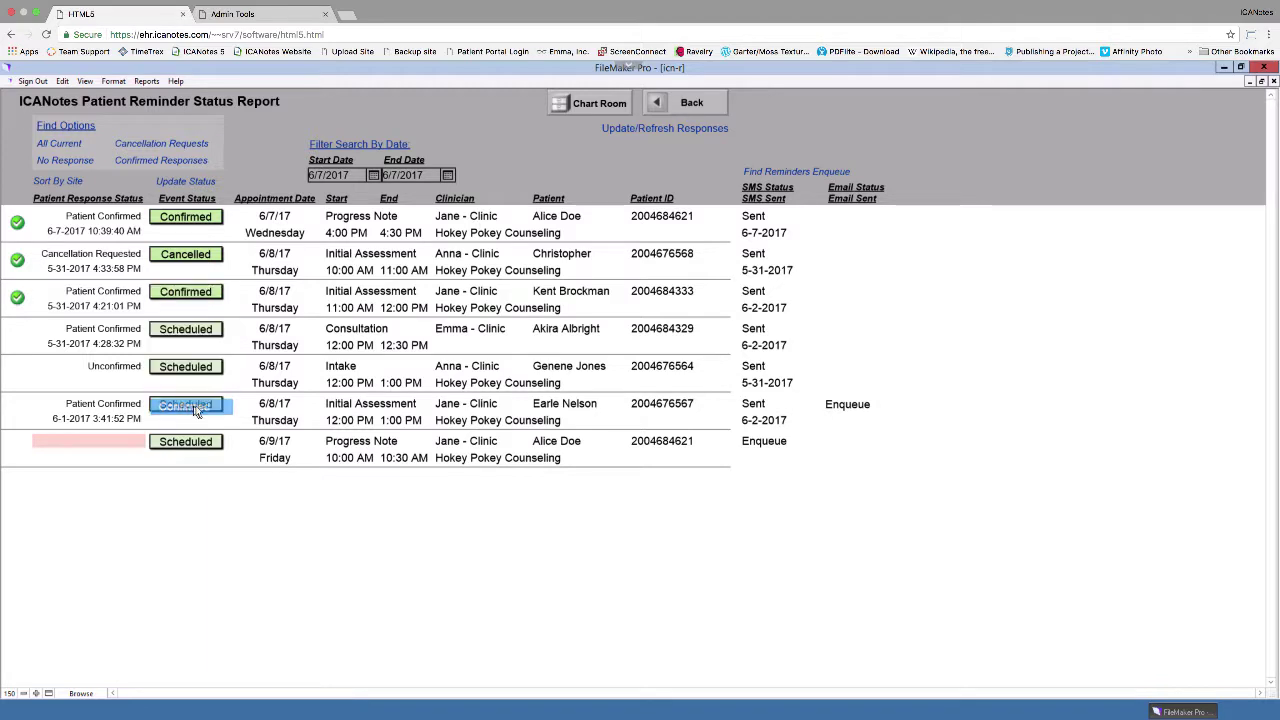
{"action": "left_click", "coordinate": [200, 335]}
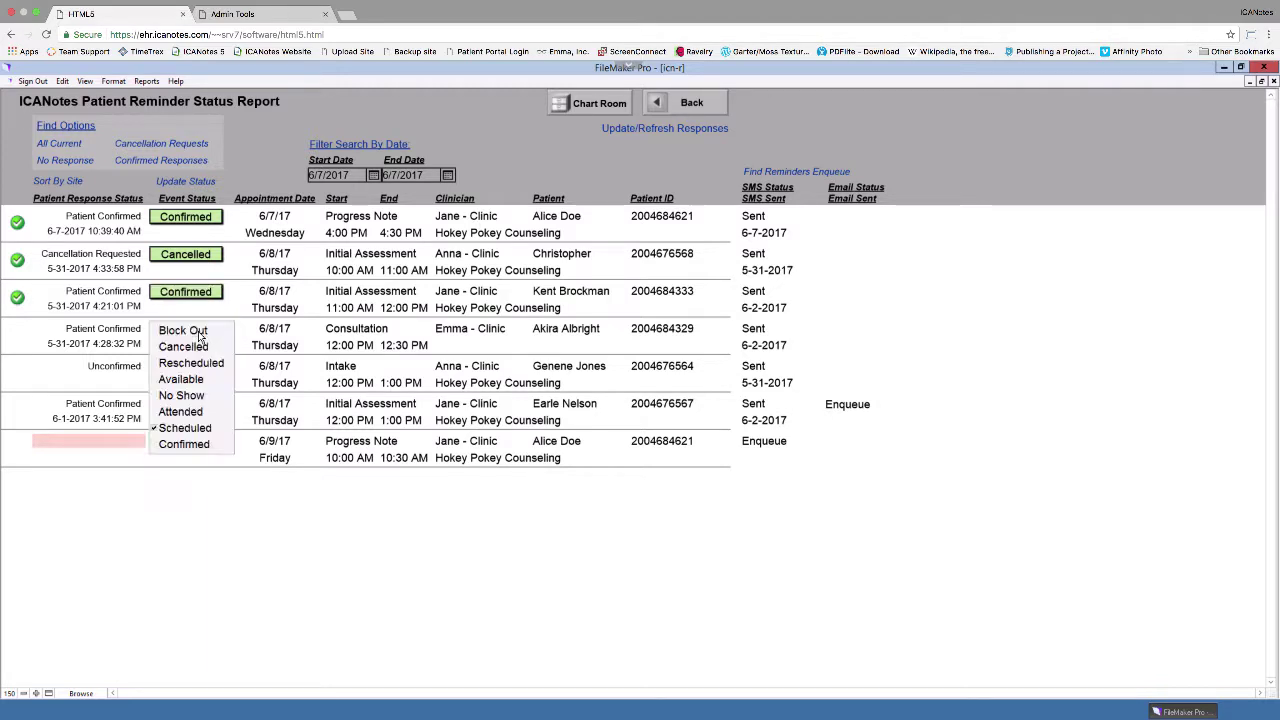
{"action": "left_click", "coordinate": [200, 444]}
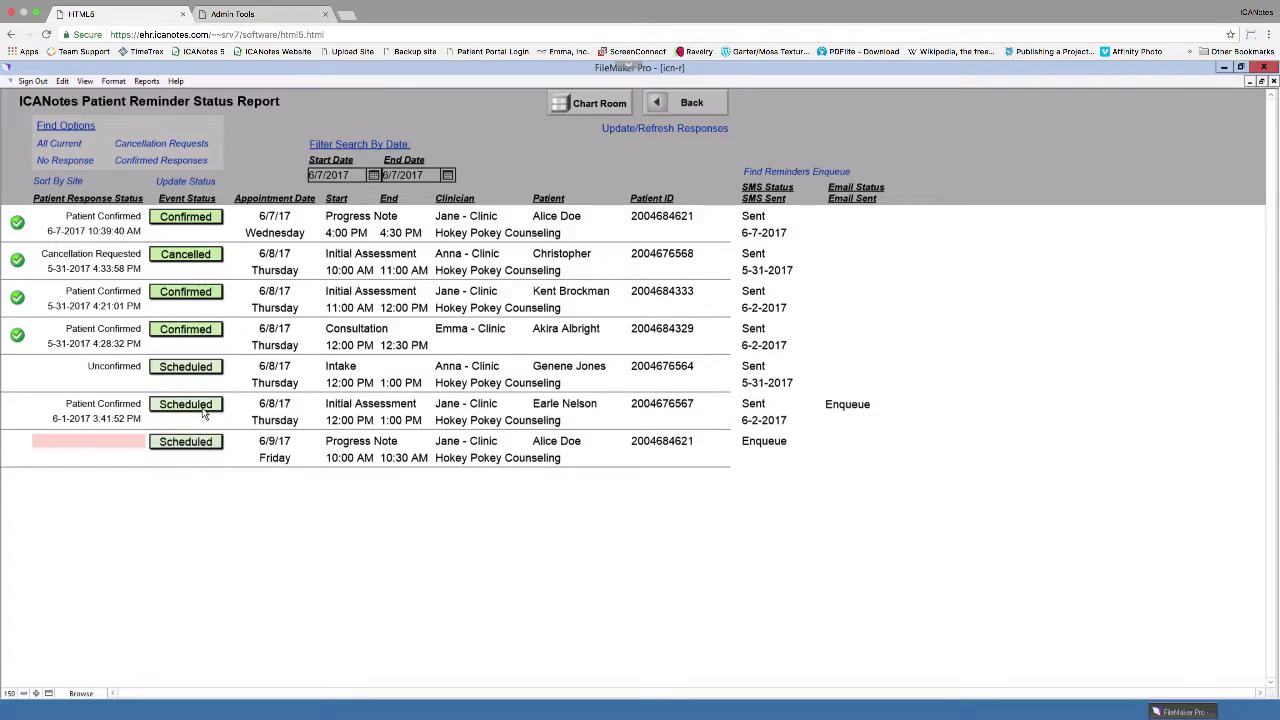
{"action": "left_click", "coordinate": [204, 412]}
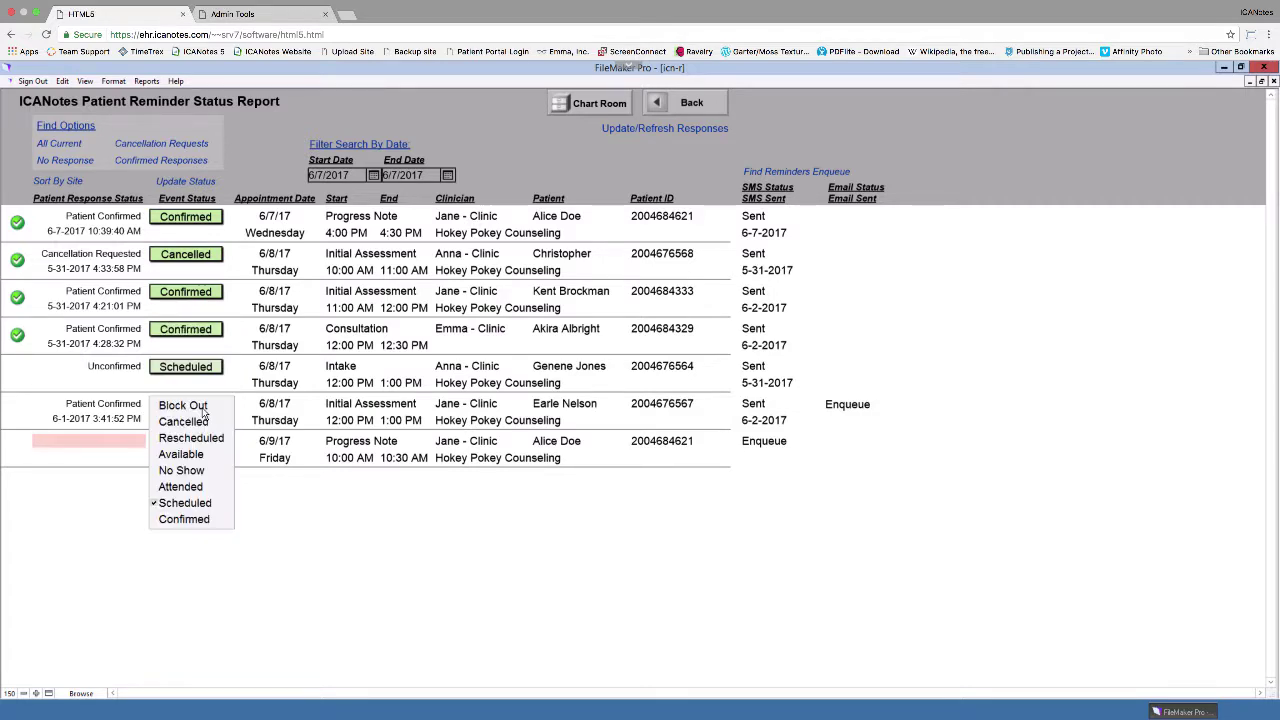